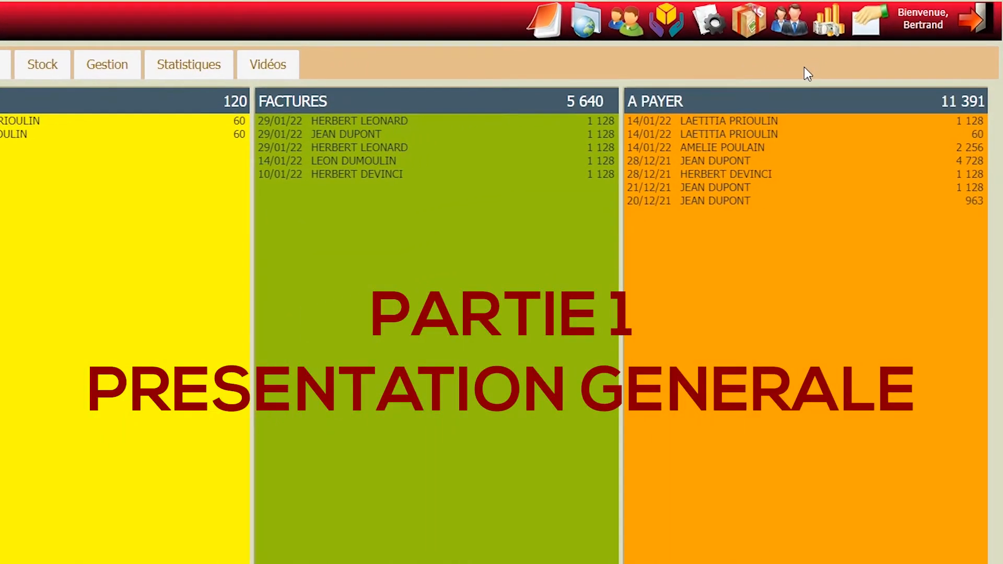
Open treasury management and view the Ma Banque and Ma Caisse ledgers in turn, ending on Ma Banque.
{"action": "mouse_move", "coordinate": [827, 24]}
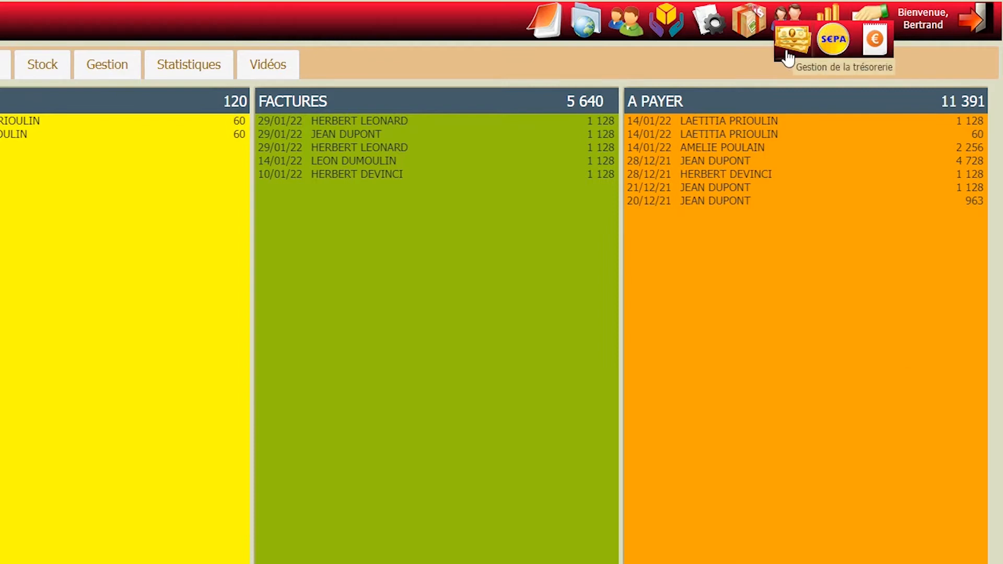
{"action": "left_click", "coordinate": [790, 50]}
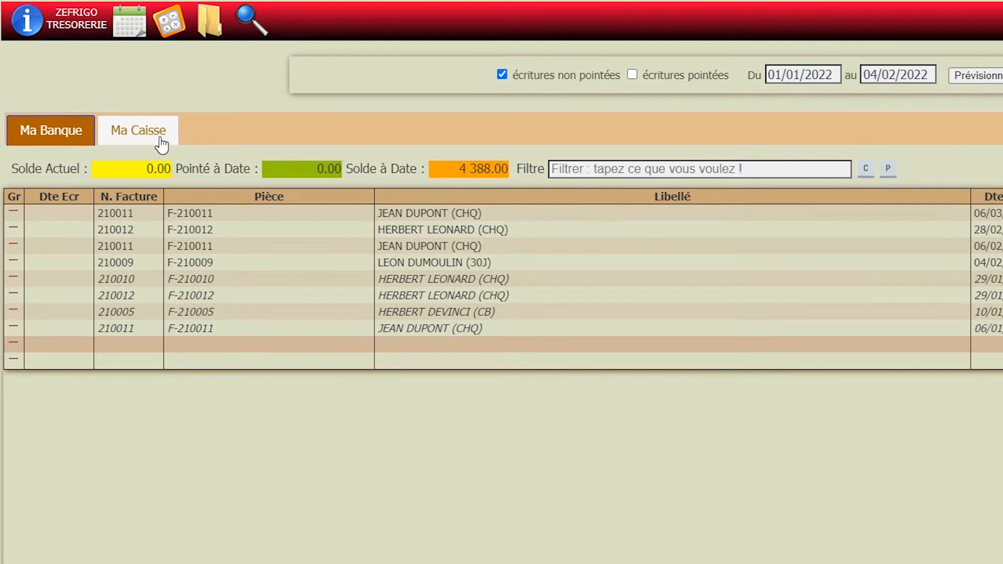
{"action": "left_click", "coordinate": [123, 130]}
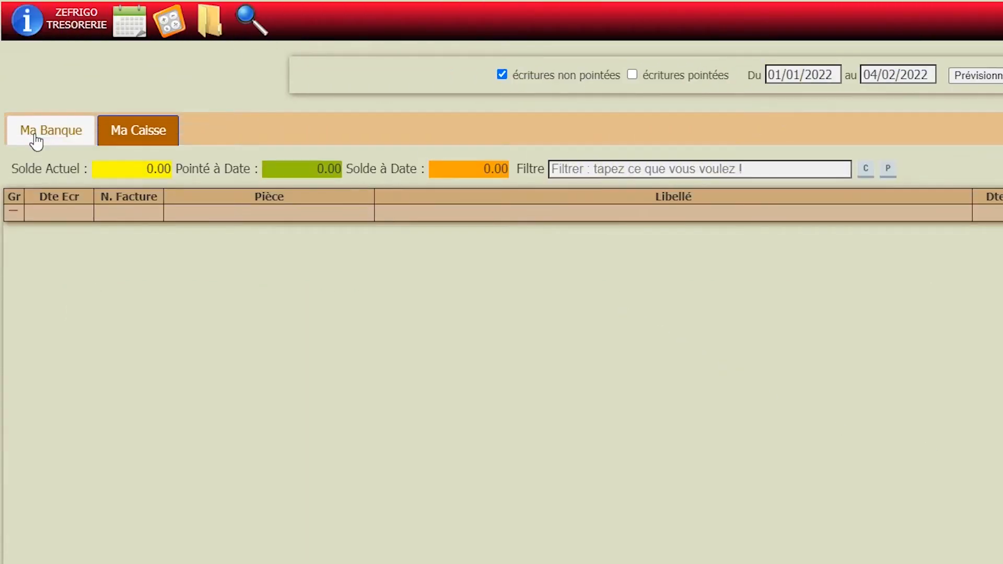
{"action": "left_click", "coordinate": [35, 137]}
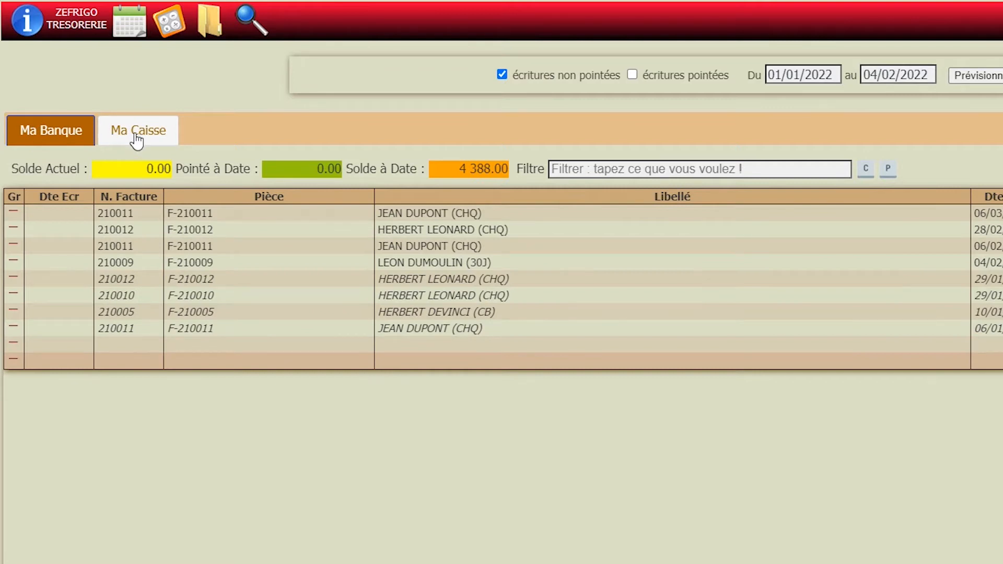
{"action": "left_click", "coordinate": [137, 137]}
{"action": "left_click", "coordinate": [34, 130]}
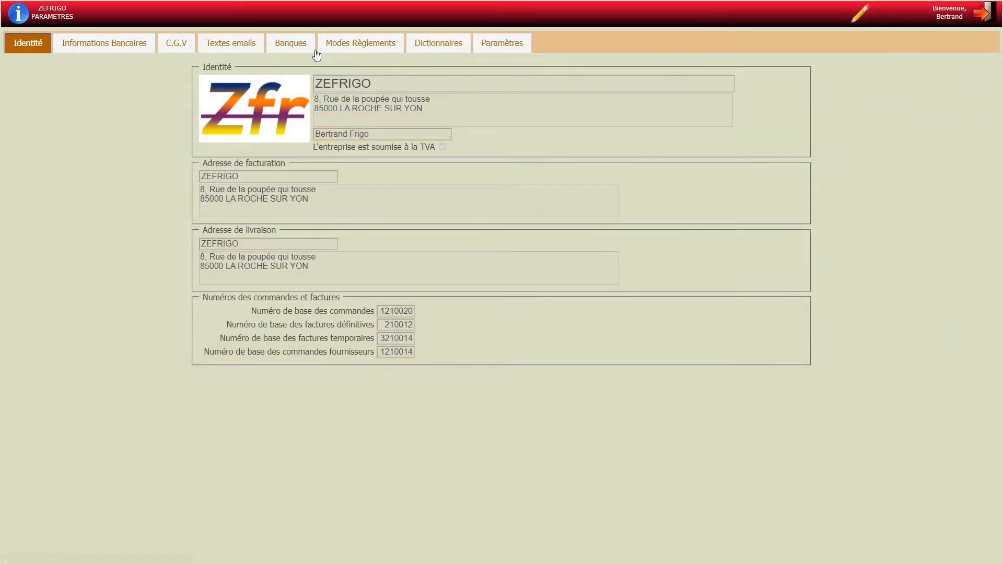
Open the Banques section of the company parameters.
{"action": "left_click", "coordinate": [292, 41]}
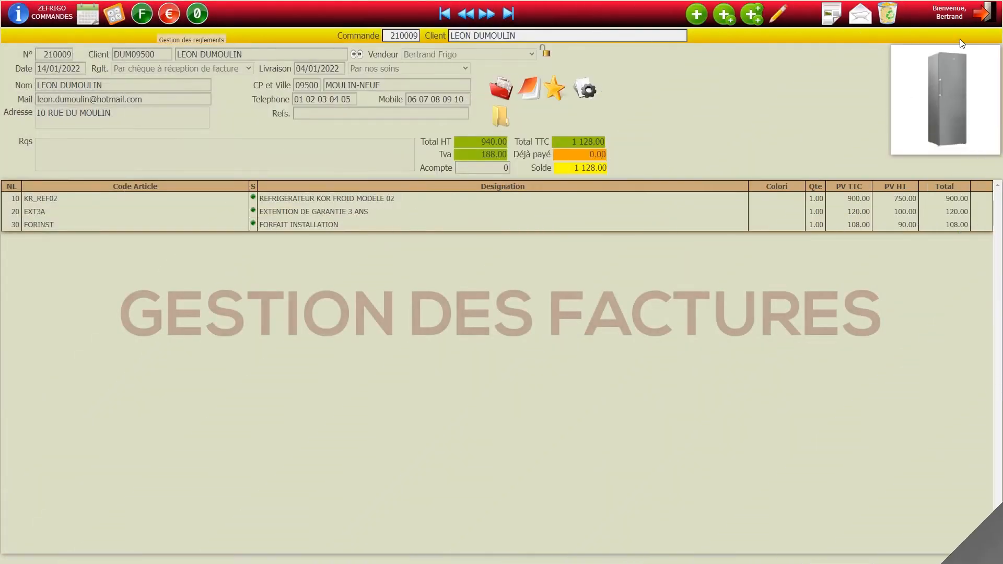
Record a payment of 1 128.00 dated 04/02/2022 on the displayed invoice, using the mode Par chèque à 30 jours le 10.
{"action": "left_click", "coordinate": [169, 13]}
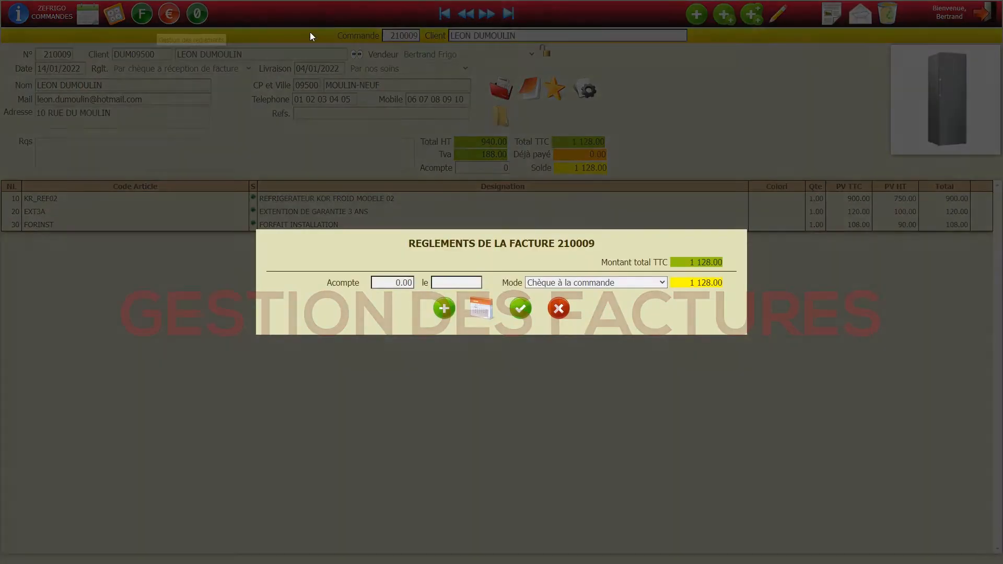
{"action": "left_click", "coordinate": [444, 308]}
{"action": "left_click", "coordinate": [567, 295]}
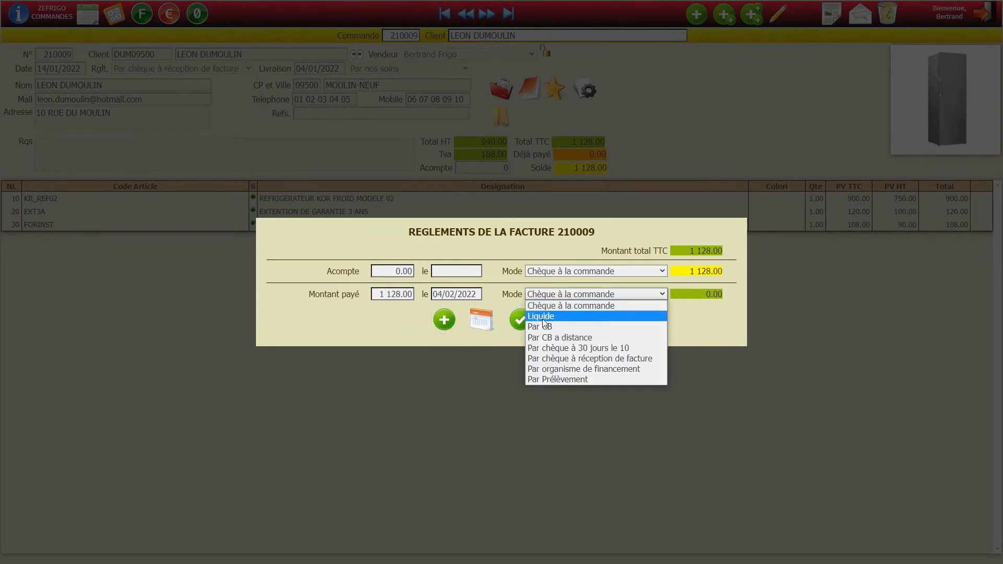
{"action": "left_click", "coordinate": [539, 348]}
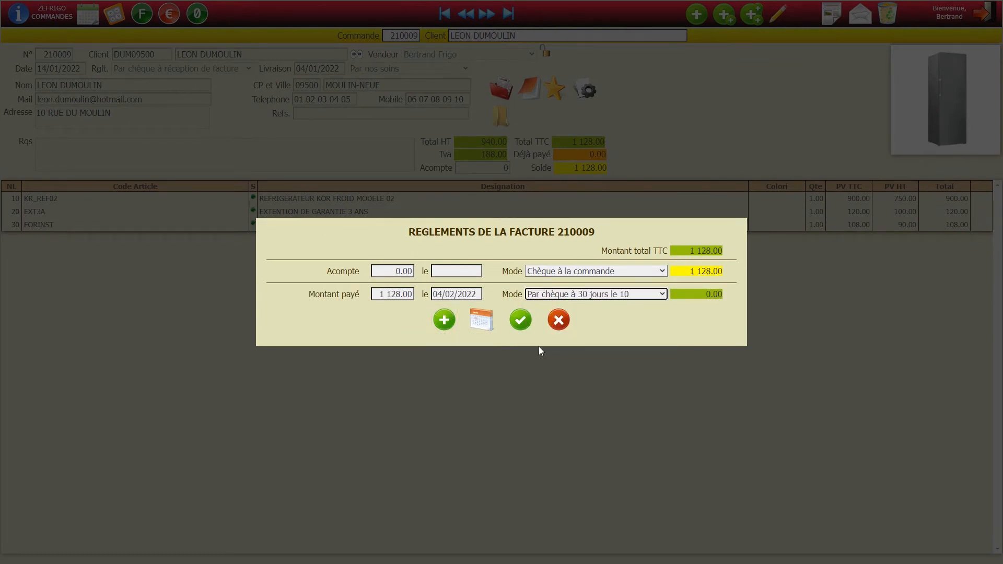
{"action": "left_click", "coordinate": [521, 320]}
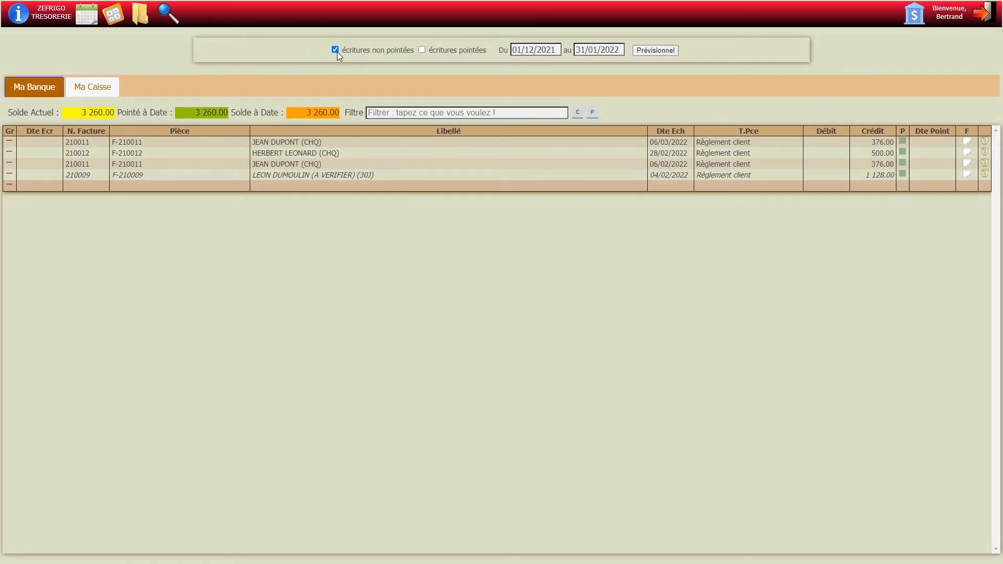
Filter the bank ledger by écritures non pointées and écritures pointées separately and together, leaving both entry types enabled.
{"action": "left_click", "coordinate": [335, 49]}
{"action": "left_click", "coordinate": [421, 50]}
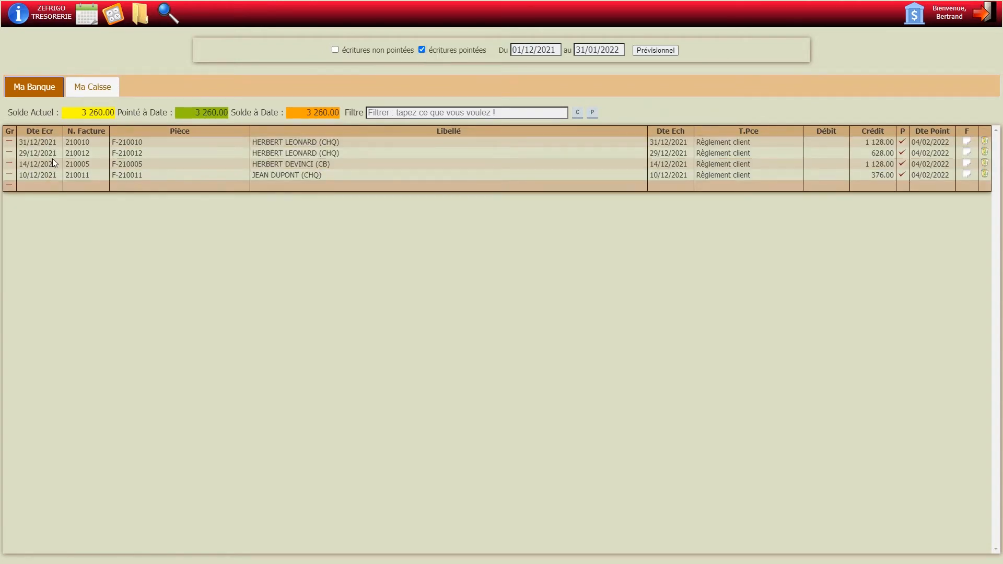
{"action": "left_click", "coordinate": [335, 49]}
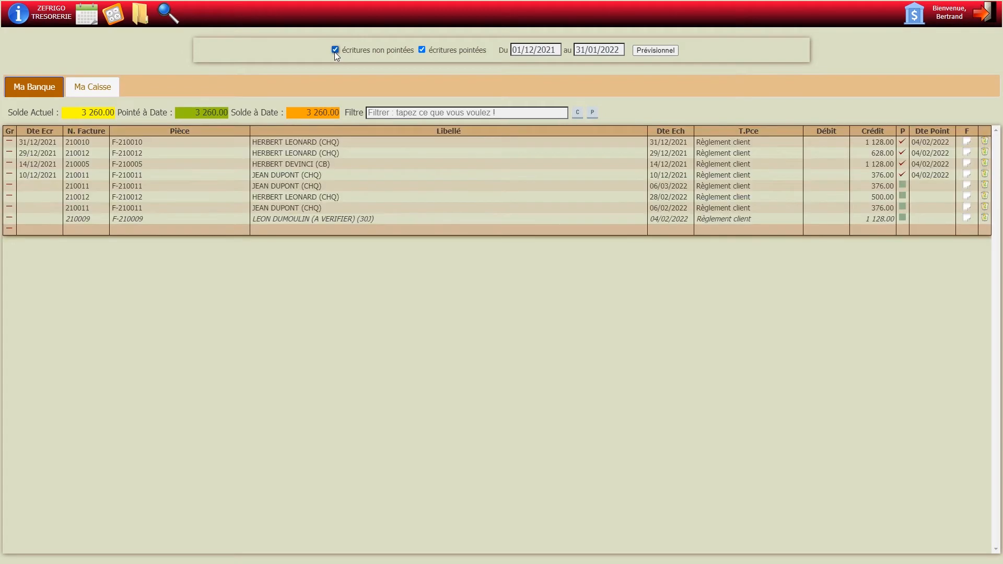
{"action": "left_click", "coordinate": [334, 50]}
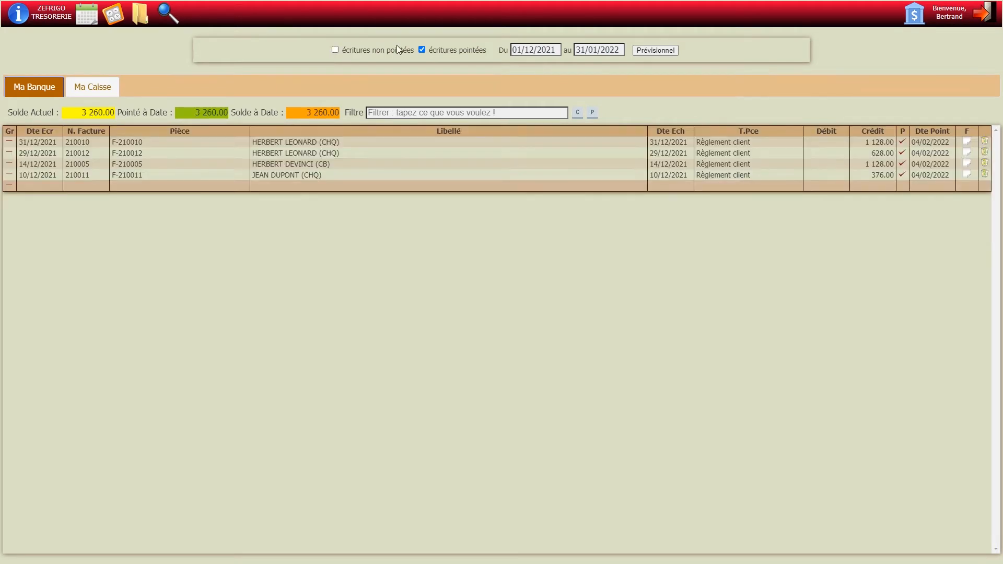
{"action": "left_click", "coordinate": [421, 50]}
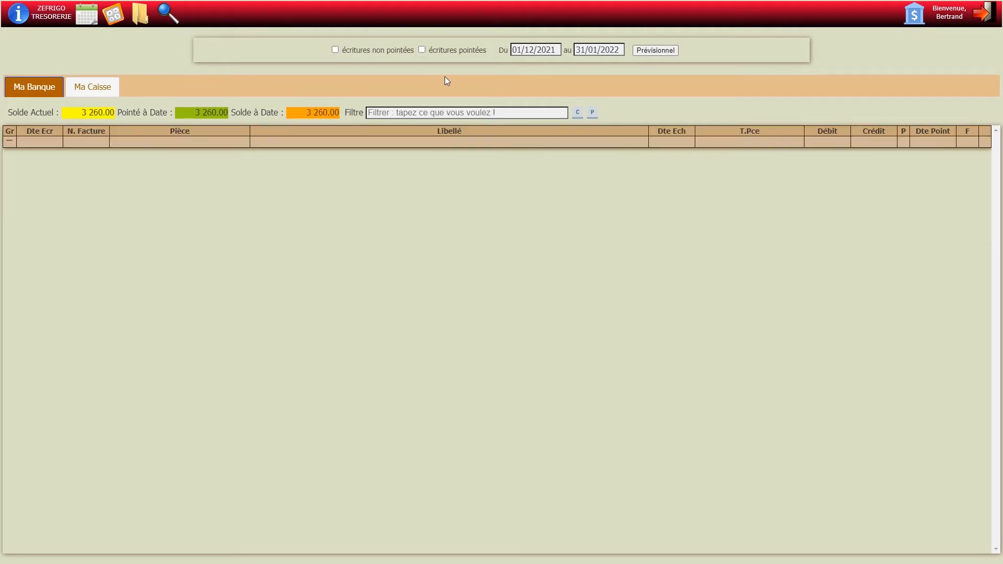
{"action": "left_click", "coordinate": [335, 50]}
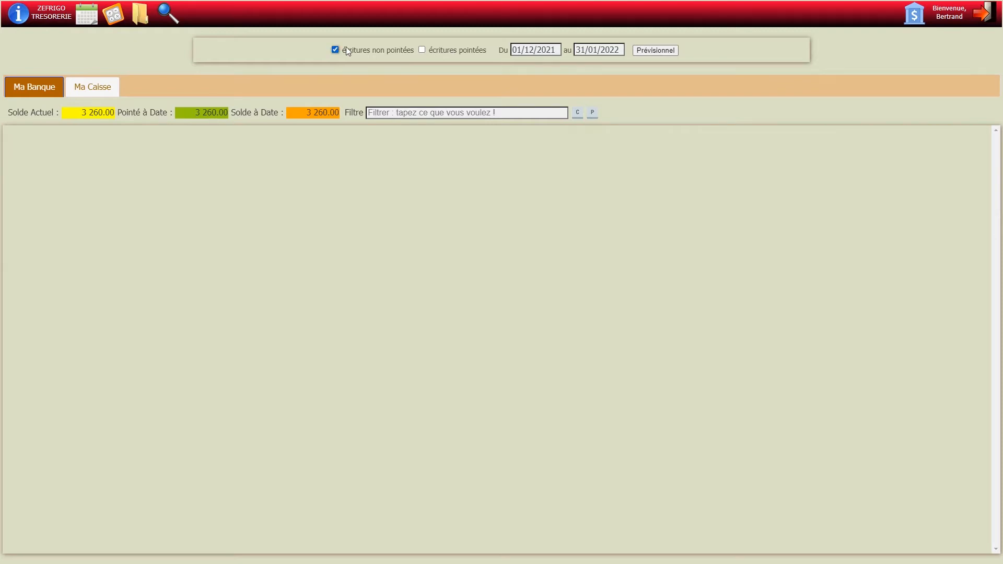
{"action": "left_click", "coordinate": [421, 50]}
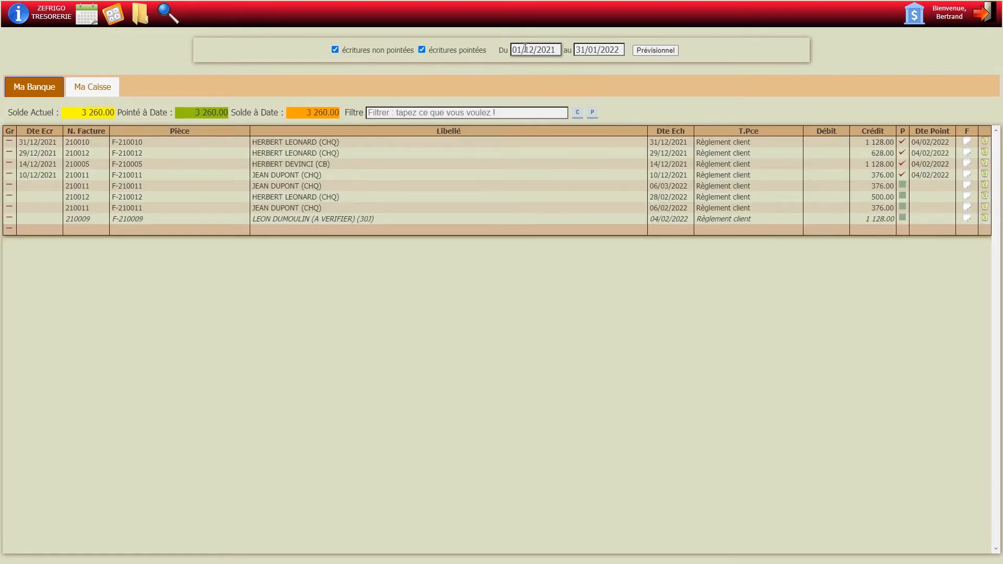
Inspect the bank ledger's start and end date filters and their calendars.
{"action": "left_click", "coordinate": [525, 49]}
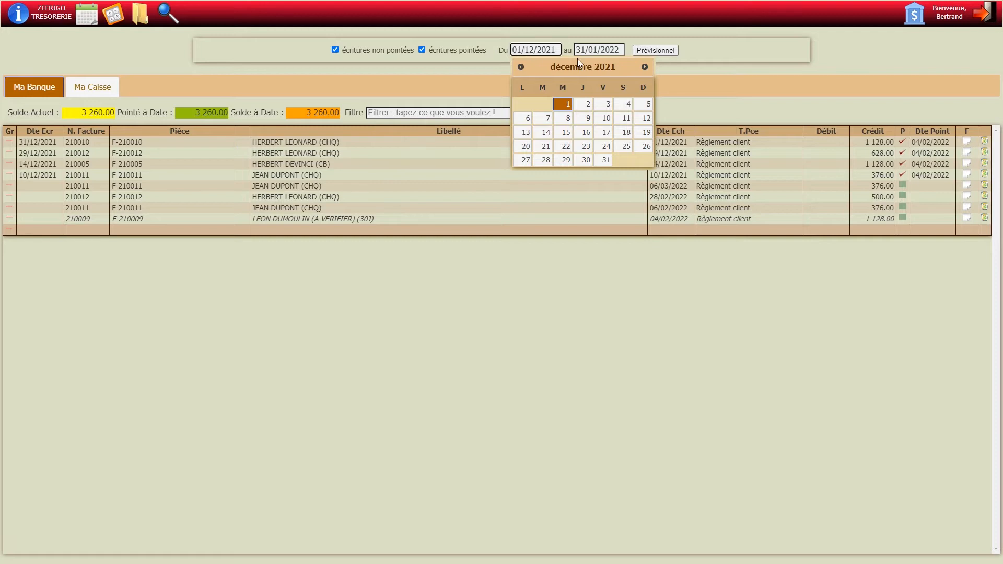
{"action": "left_click", "coordinate": [593, 47]}
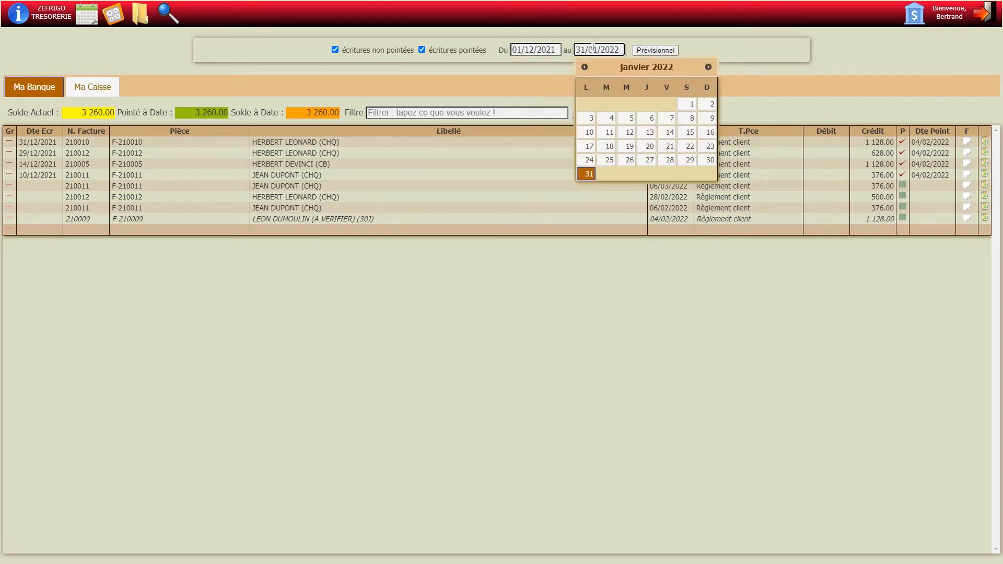
{"action": "left_click", "coordinate": [547, 49]}
{"action": "left_click_drag", "start_coordinate": [512, 49], "coordinate": [559, 44]}
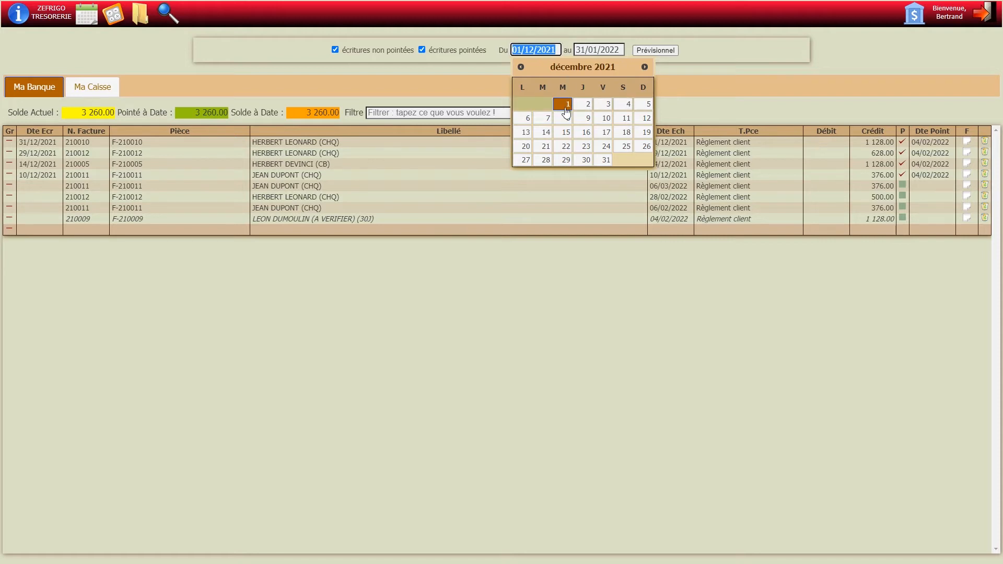
{"action": "left_click", "coordinate": [621, 50]}
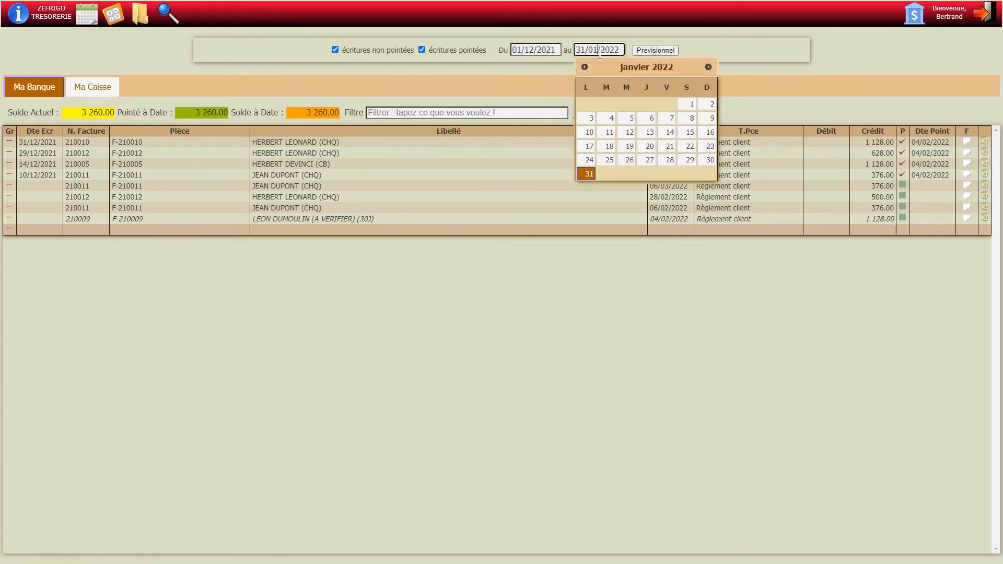
{"action": "left_click_drag", "start_coordinate": [622, 50], "coordinate": [578, 52]}
{"action": "left_click", "coordinate": [389, 289]}
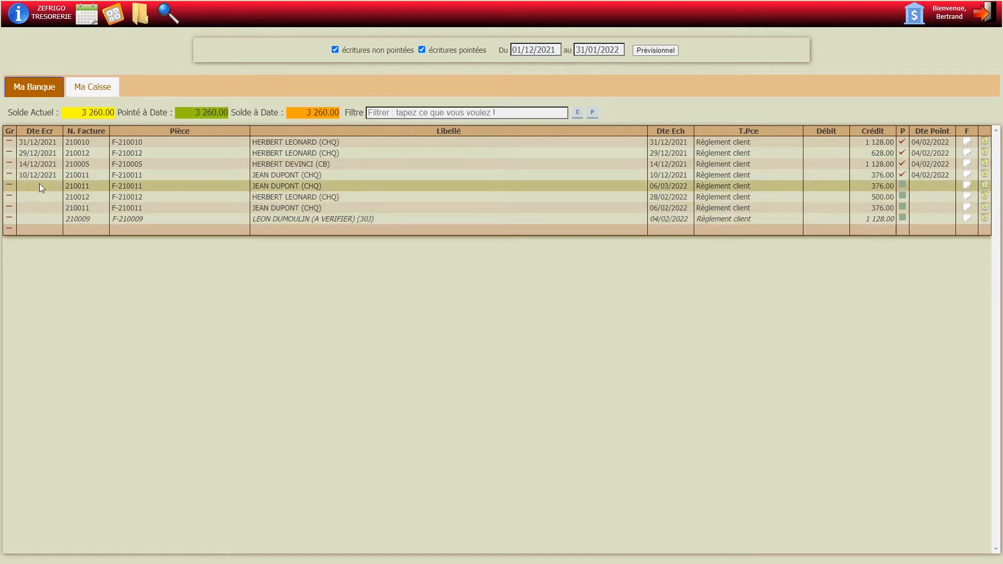
Set the ledger's end date to 12/01/2022 and back to 31/01/2022, and check the current and reconciled balances.
{"action": "left_click", "coordinate": [585, 53]}
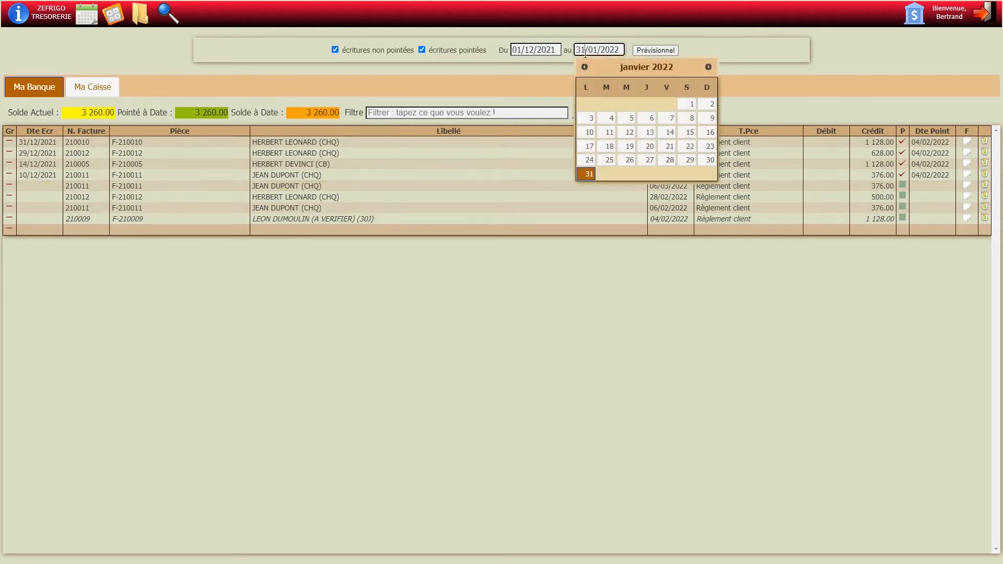
{"action": "left_click", "coordinate": [629, 132]}
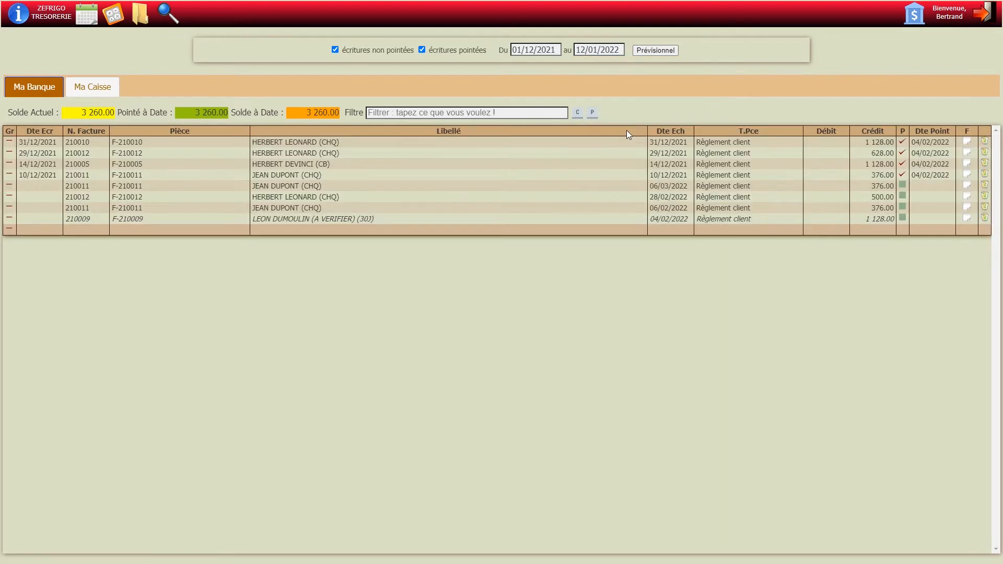
{"action": "left_click", "coordinate": [599, 49]}
{"action": "left_click", "coordinate": [585, 174]}
{"action": "left_click_drag", "start_coordinate": [78, 113], "coordinate": [116, 113]}
{"action": "left_click_drag", "start_coordinate": [191, 111], "coordinate": [231, 111]}
Change the ledger's end date to 12/01/2022 and then to 31/12/2021 to compare the balances.
{"action": "left_click", "coordinate": [580, 51]}
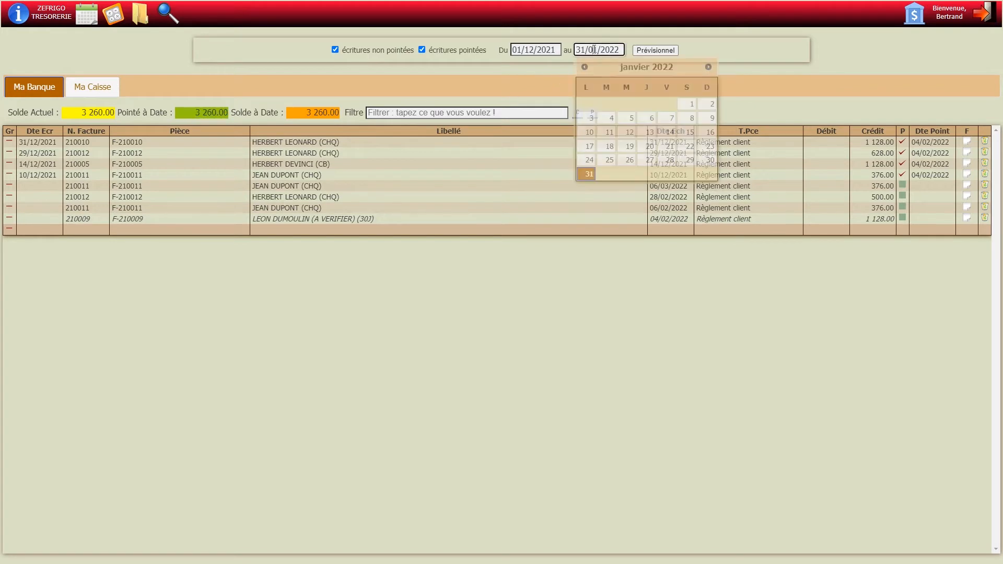
{"action": "left_click", "coordinate": [631, 133]}
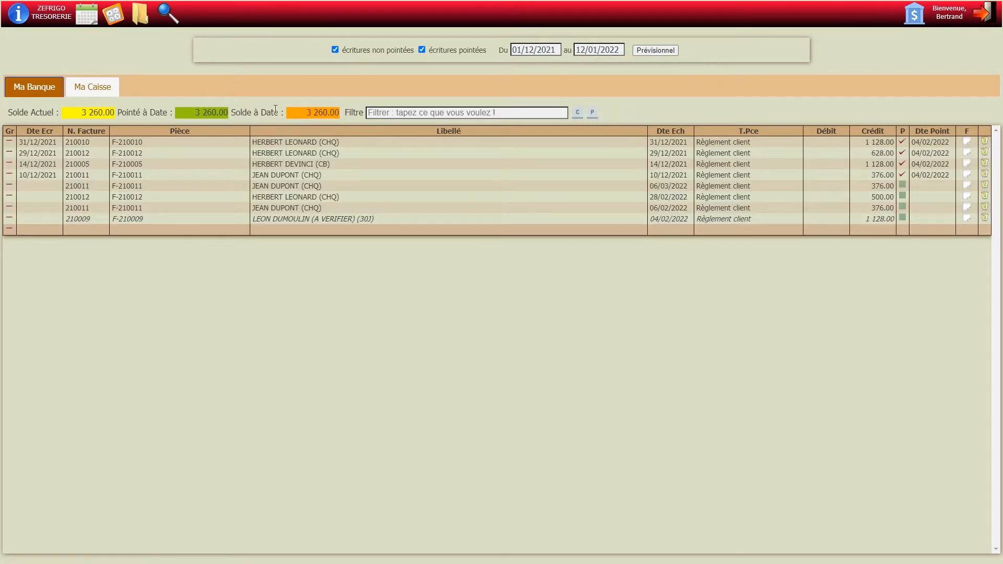
{"action": "left_click", "coordinate": [585, 49]}
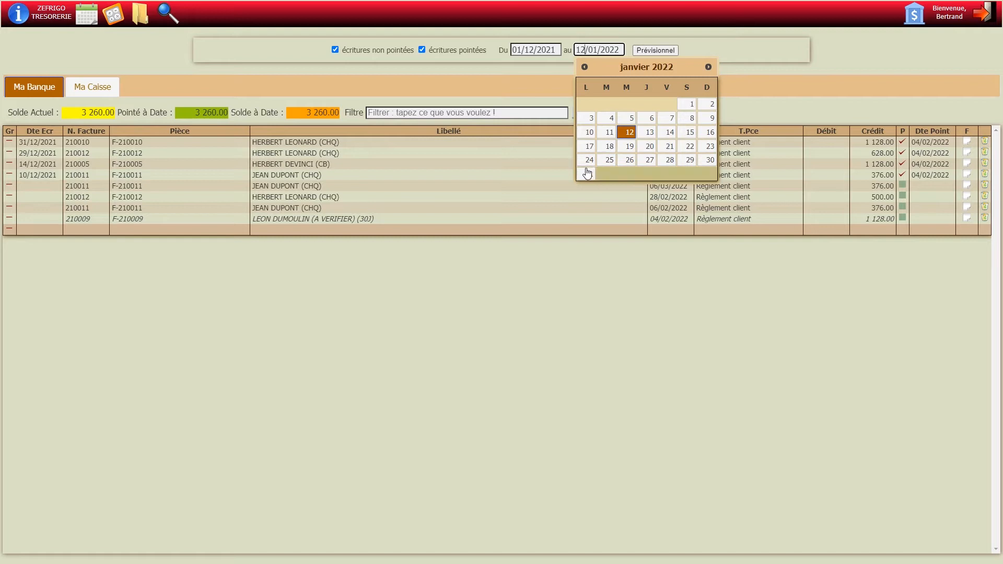
{"action": "left_click", "coordinate": [584, 67]}
{"action": "left_click", "coordinate": [667, 161]}
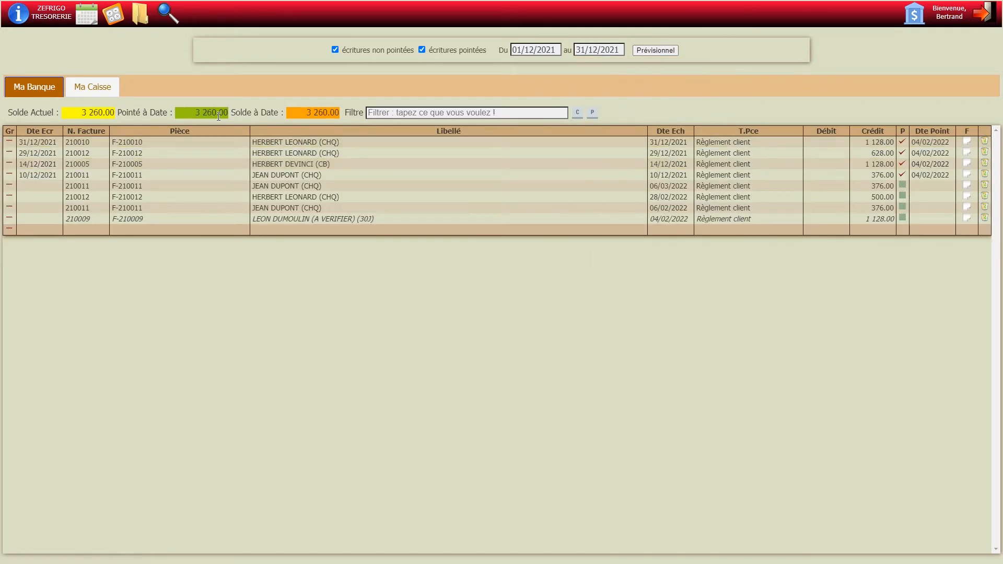
Set the ledger's end date to 08/12/2021 and then 22/12/2021, and check the Pointé à Date and Solde à Date balances.
{"action": "left_click", "coordinate": [587, 50]}
{"action": "left_click", "coordinate": [630, 119]}
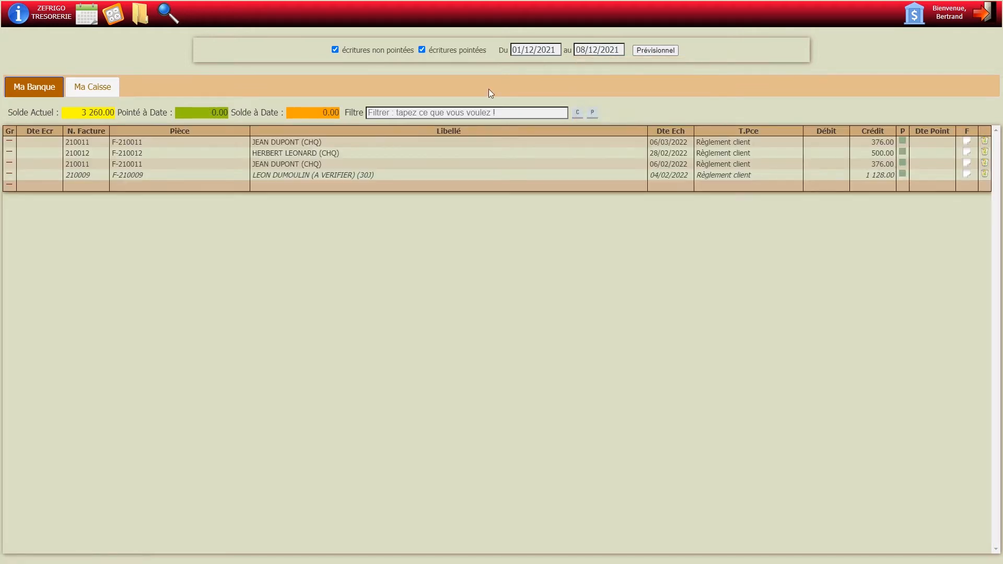
{"action": "left_click", "coordinate": [587, 50]}
{"action": "left_click", "coordinate": [630, 147]}
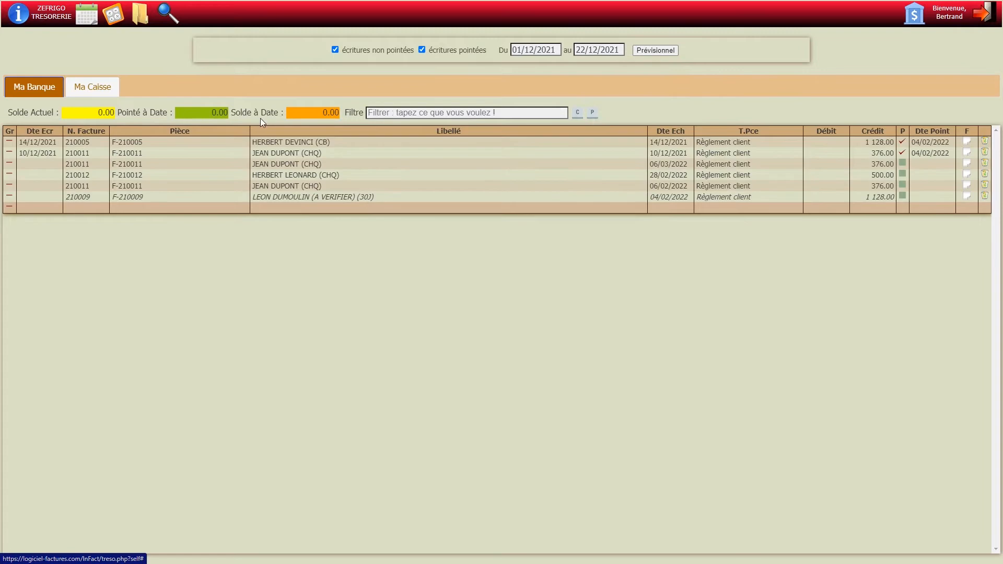
{"action": "left_click_drag", "start_coordinate": [253, 113], "coordinate": [222, 117]}
{"action": "left_click", "coordinate": [314, 113]}
{"action": "left_click_drag", "start_coordinate": [298, 114], "coordinate": [338, 113]}
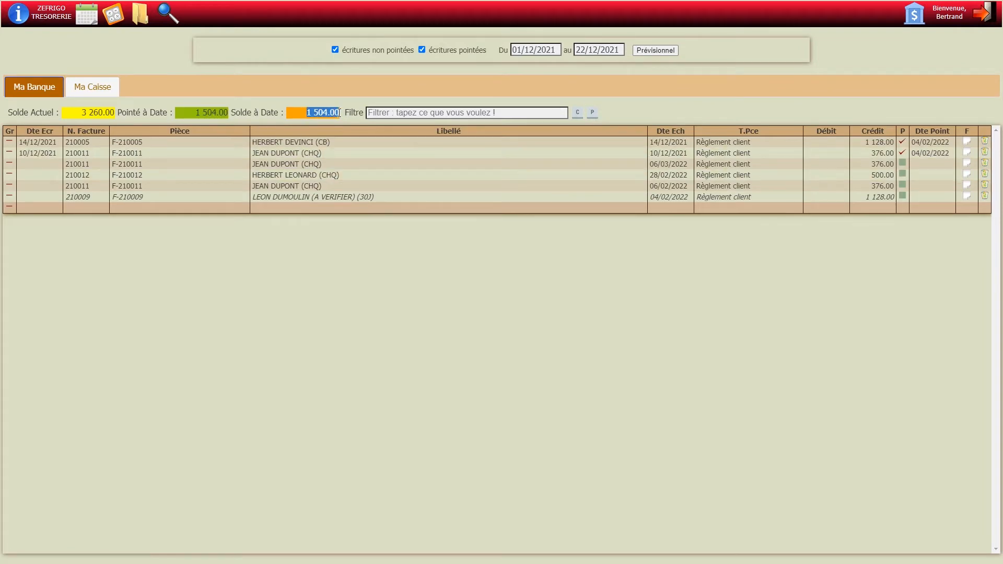
Extend the ledger's end date to 28/02/2022 and compare the three balances.
{"action": "left_click", "coordinate": [600, 48]}
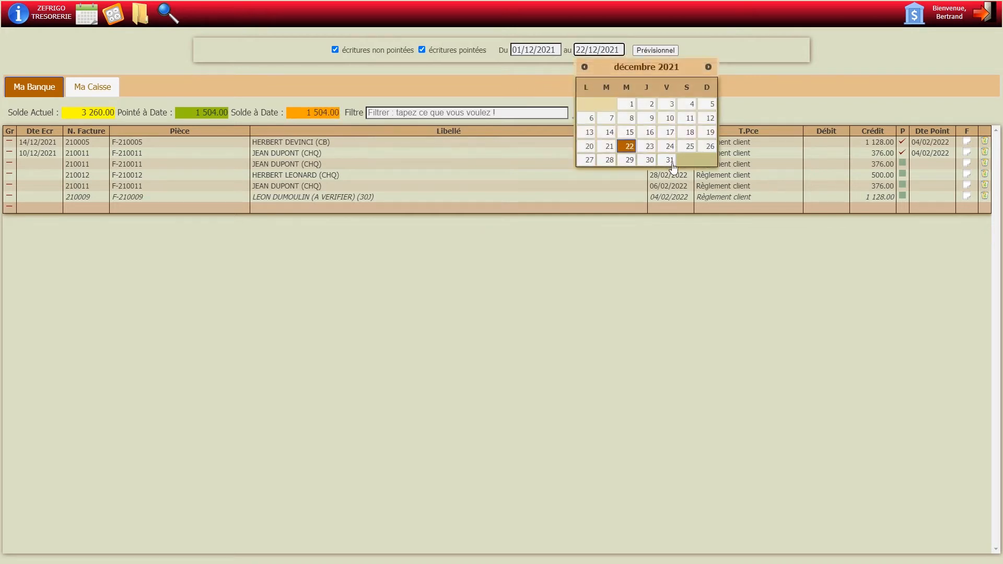
{"action": "left_click", "coordinate": [708, 67]}
{"action": "left_click", "coordinate": [709, 67]}
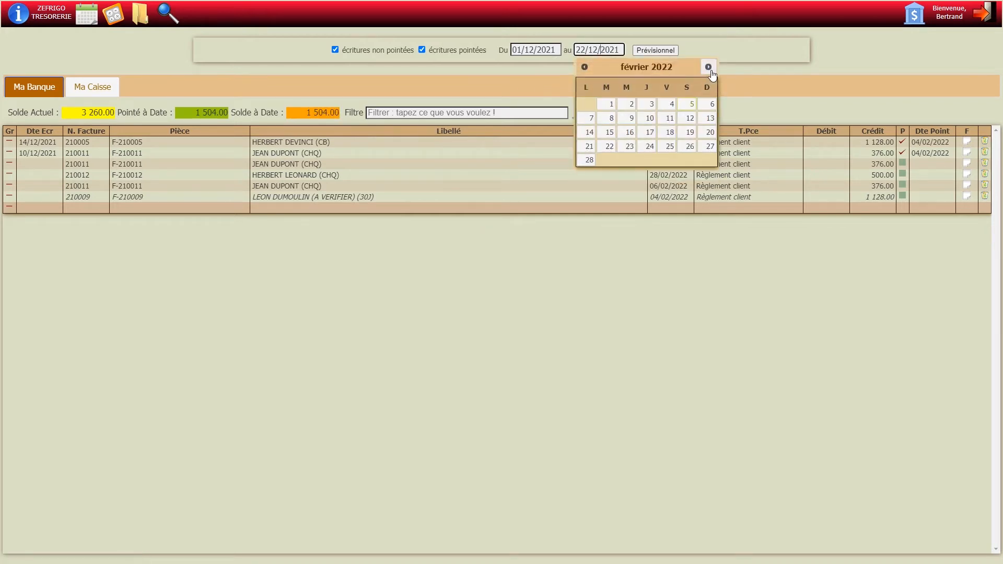
{"action": "left_click", "coordinate": [588, 159]}
{"action": "left_click_drag", "start_coordinate": [305, 120], "coordinate": [342, 115]}
{"action": "left_click_drag", "start_coordinate": [68, 116], "coordinate": [115, 113]}
{"action": "left_click", "coordinate": [204, 113]}
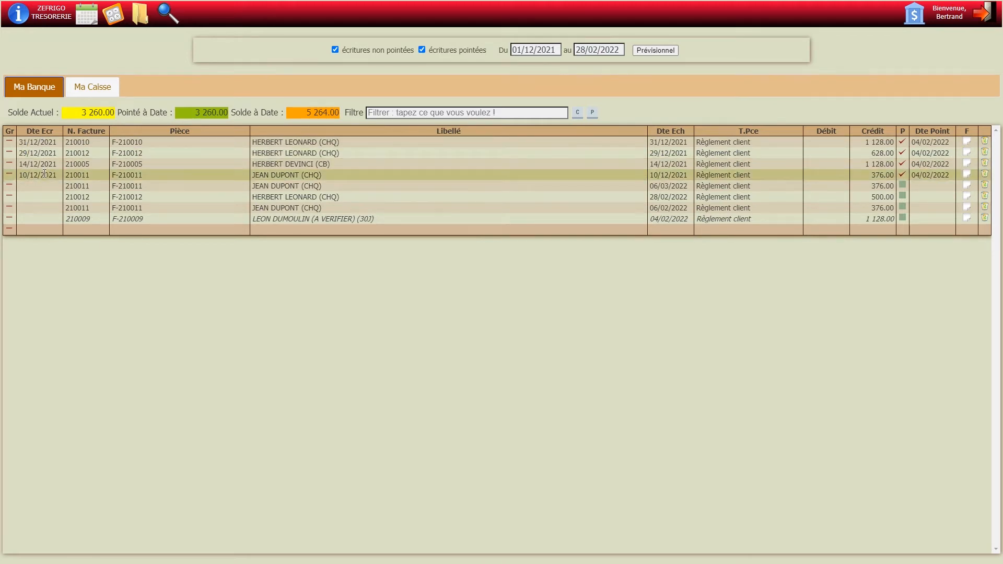
Set the ledger's end date to 31/12/2021.
{"action": "left_click", "coordinate": [583, 50]}
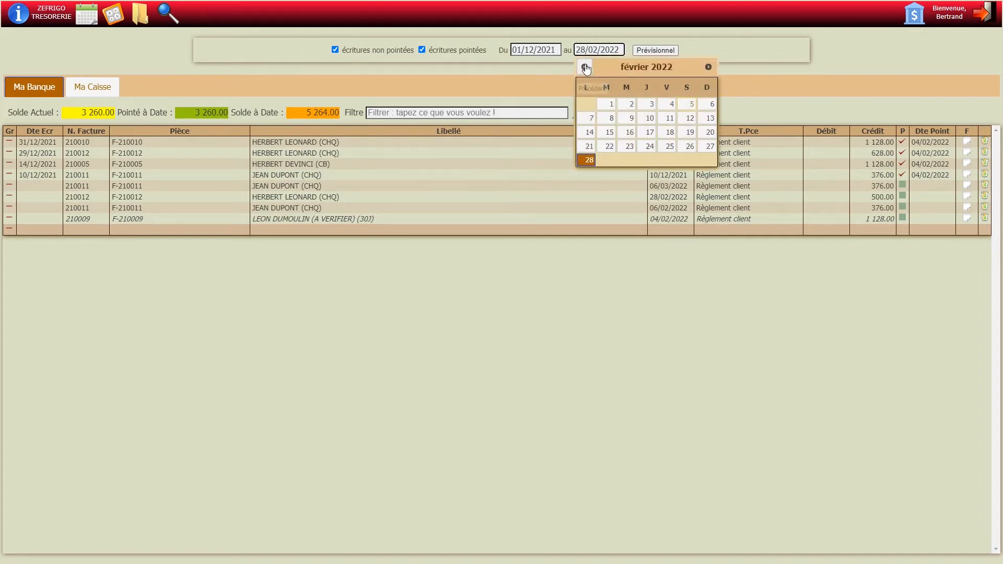
{"action": "left_click", "coordinate": [584, 67]}
{"action": "left_click", "coordinate": [584, 66]}
{"action": "left_click", "coordinate": [670, 160]}
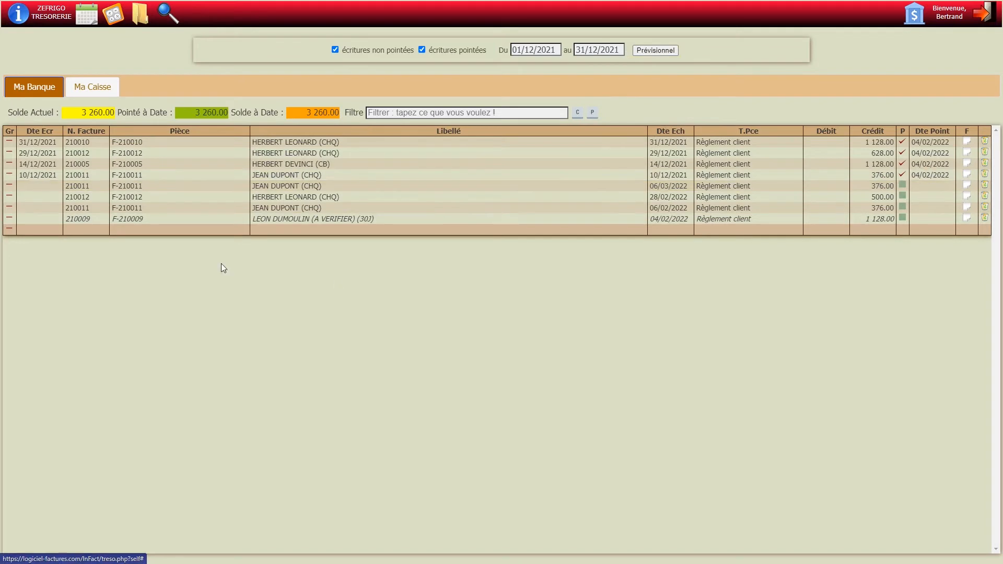
Hide the unreconciled entries in the bank ledger to view only the reconciled ones, and show them again.
{"action": "left_click", "coordinate": [335, 50]}
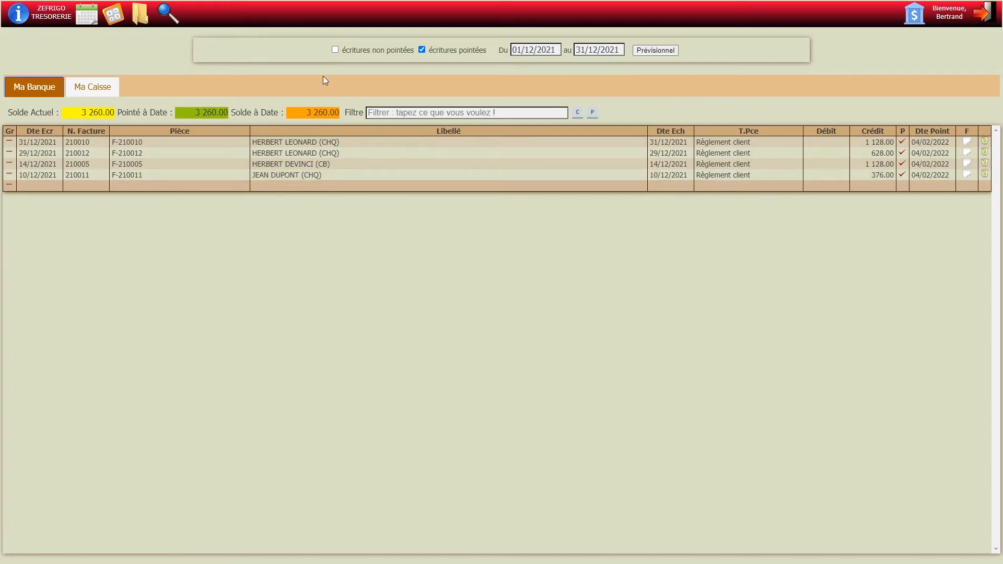
{"action": "left_click", "coordinate": [335, 49]}
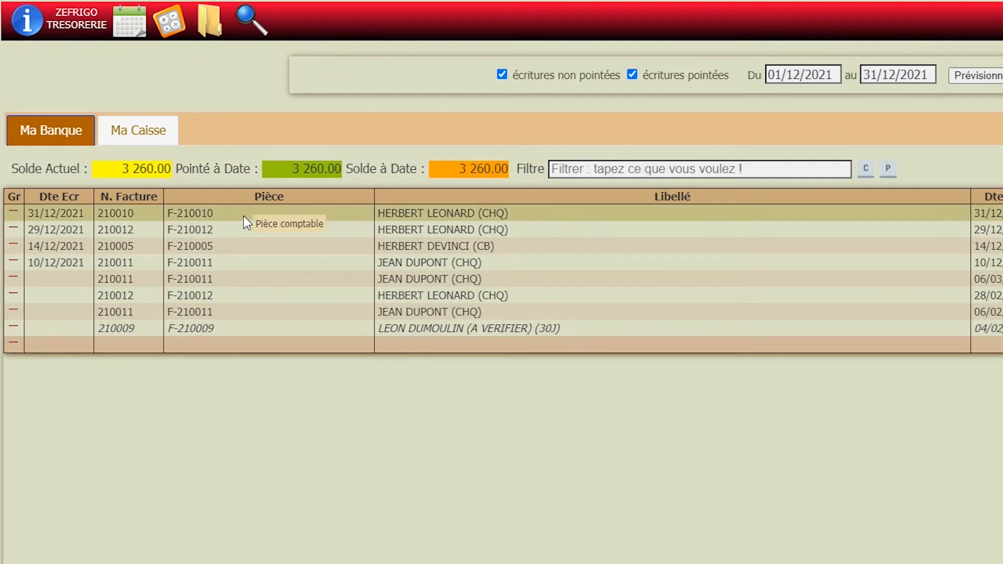
Open for editing the Pièce of the 31/12/2021 entry, the Libellé of the 28/02/2022 entry and the Dte Point of the 10/12/2021 entry.
{"action": "left_click_drag", "start_coordinate": [211, 215], "coordinate": [167, 216]}
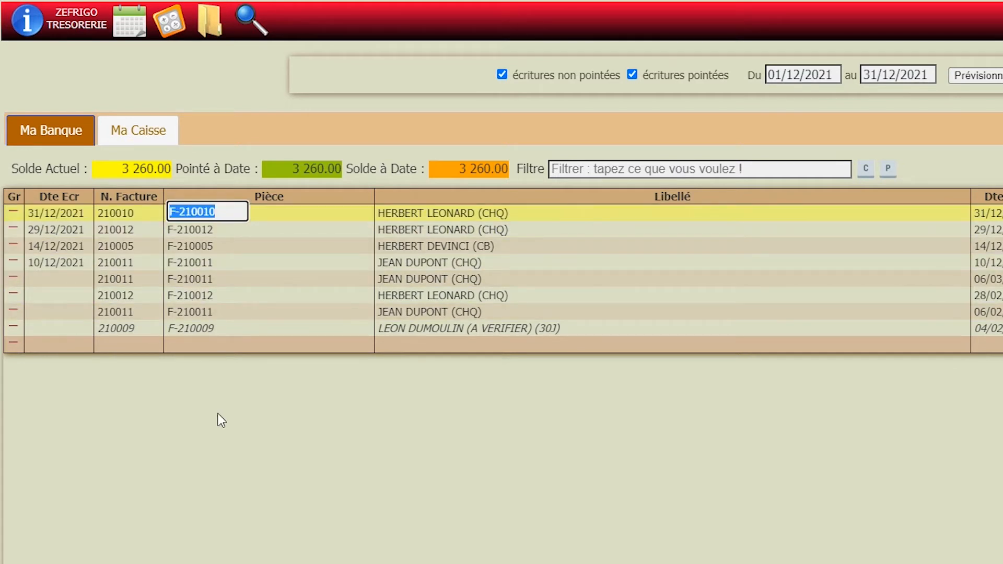
{"action": "left_click", "coordinate": [298, 409]}
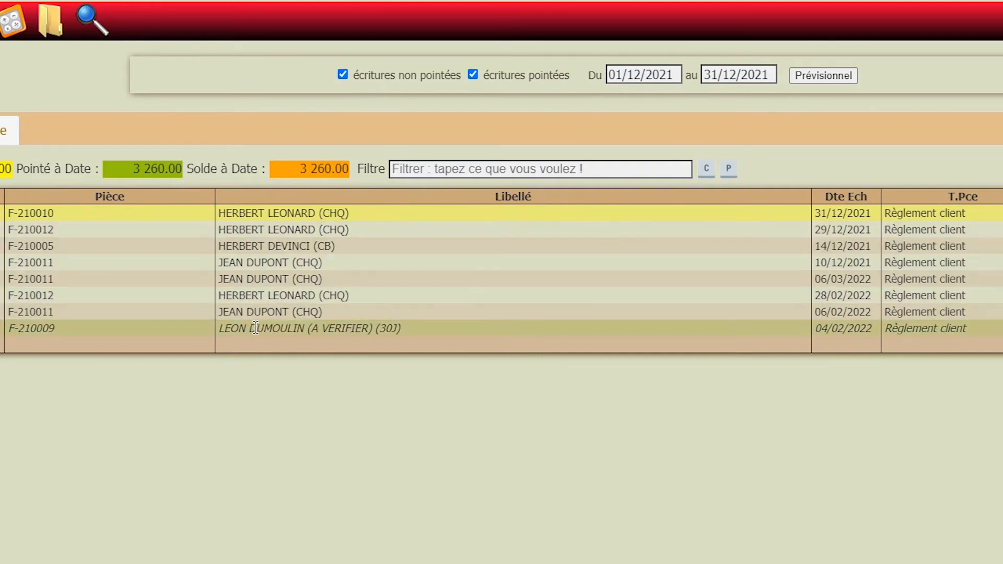
{"action": "left_click", "coordinate": [328, 297]}
{"action": "left_click", "coordinate": [373, 293]}
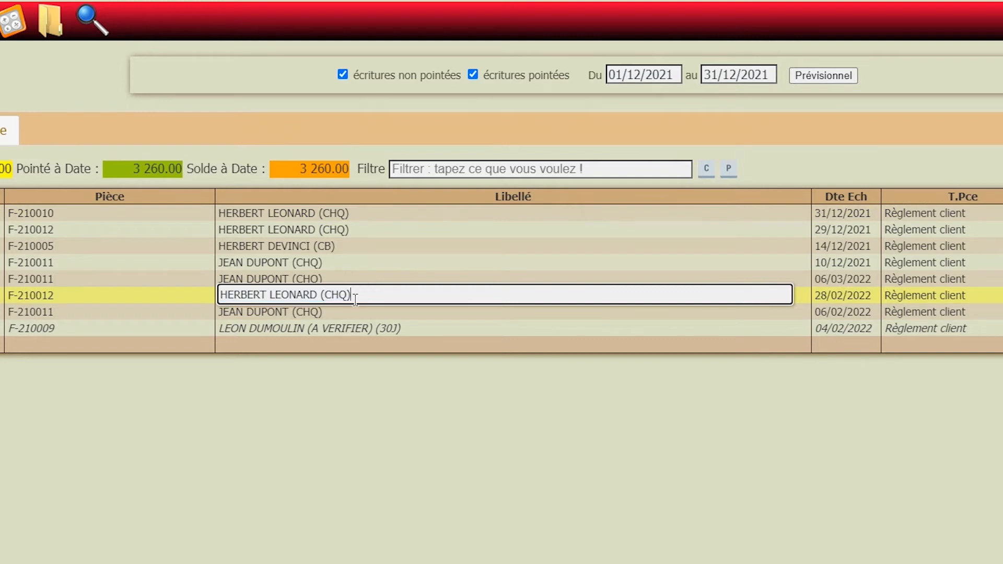
{"action": "left_click_drag", "start_coordinate": [318, 296], "coordinate": [360, 299]}
{"action": "left_click", "coordinate": [48, 397]}
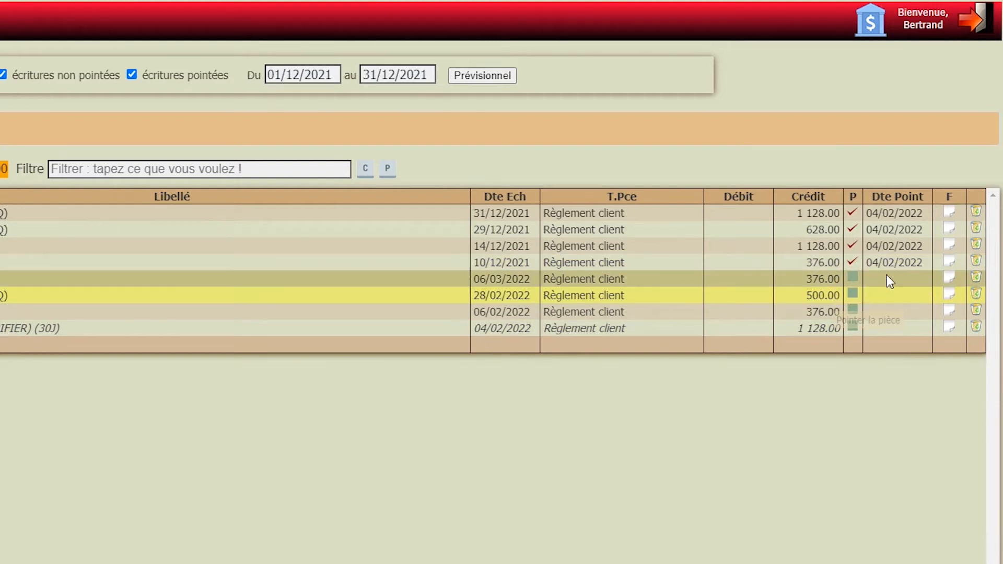
{"action": "left_click", "coordinate": [911, 264]}
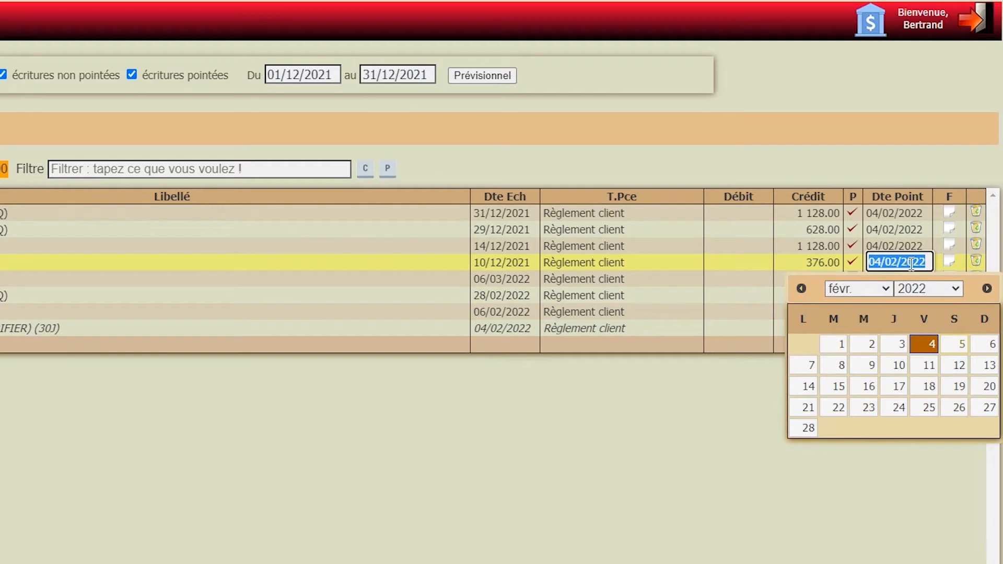
{"action": "left_click", "coordinate": [683, 449]}
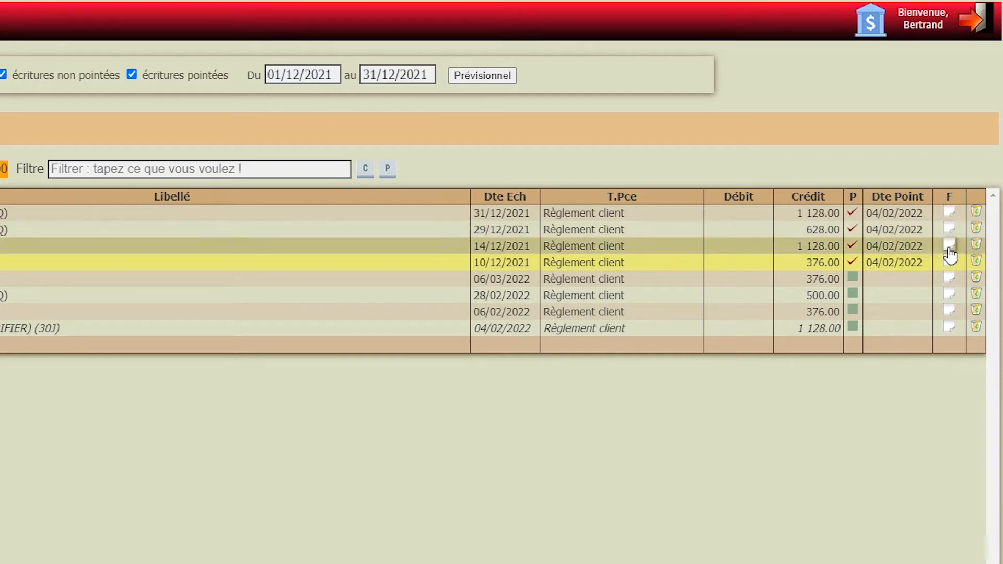
View the invoice PDF attached to the 29/12/2021 entry and close it.
{"action": "left_click", "coordinate": [947, 229]}
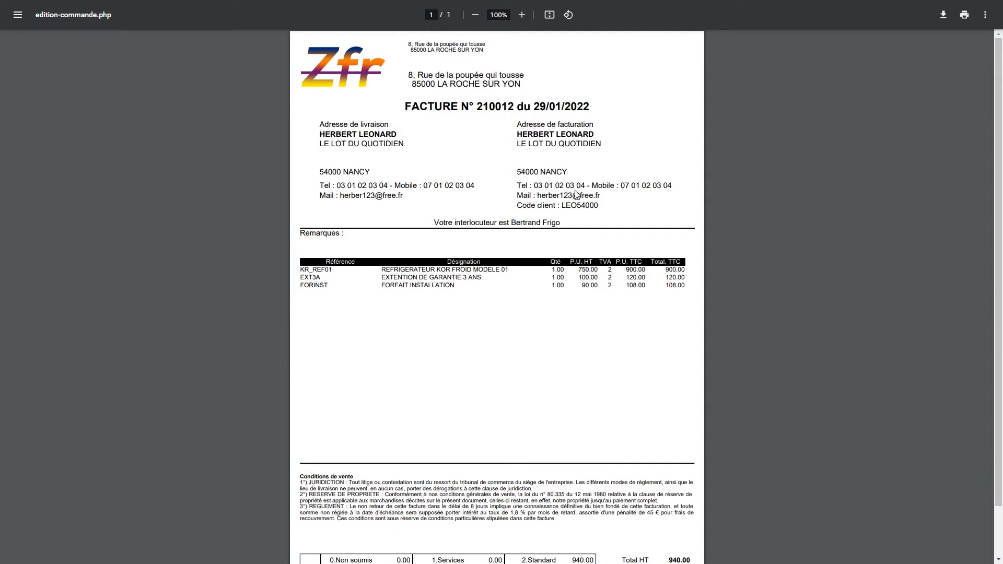
{"action": "key", "text": "ctrl+w"}
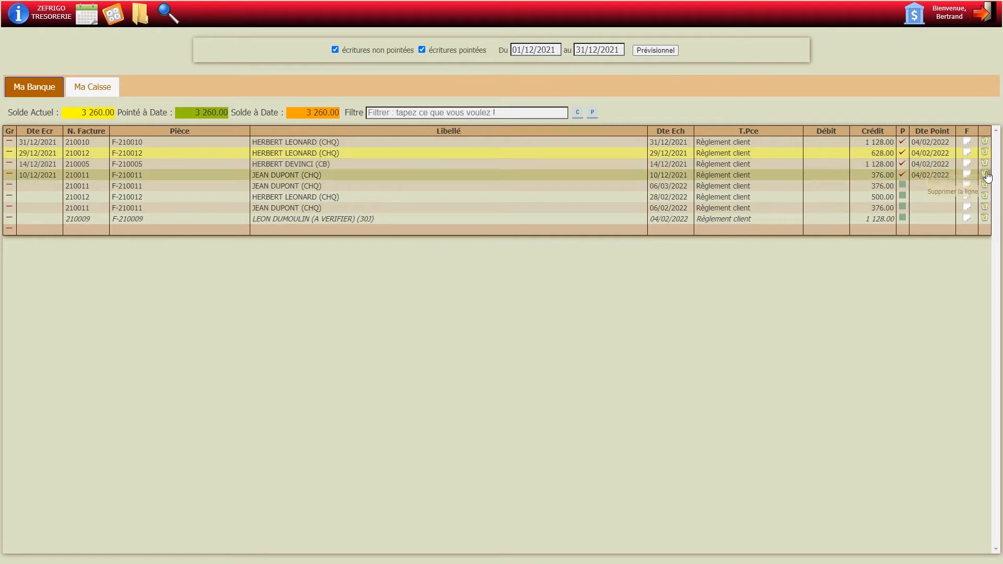
Request deletion of the 04/02/2022 entry marked A VERIFIER and decline the confirmation.
{"action": "left_click", "coordinate": [984, 219]}
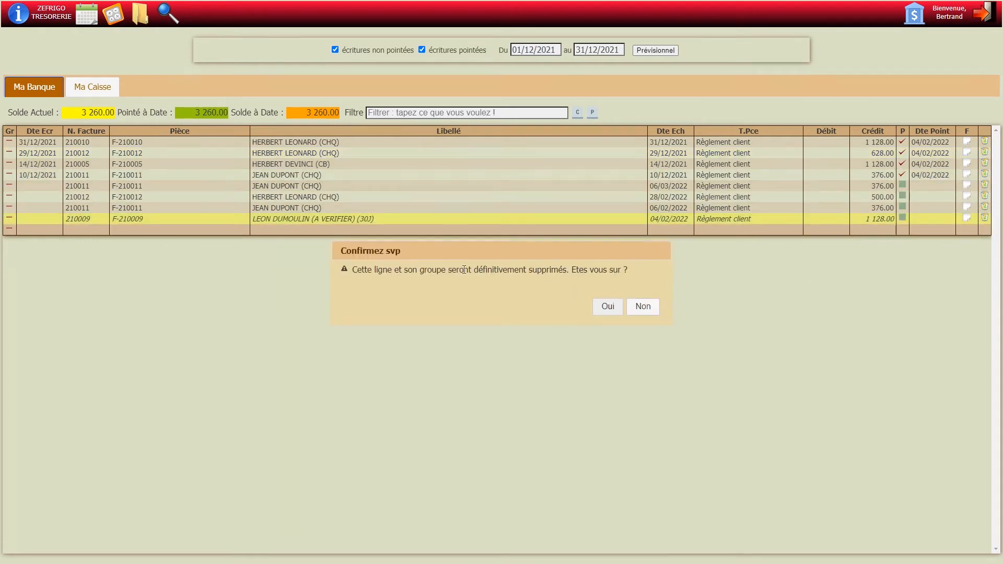
{"action": "left_click", "coordinate": [644, 310]}
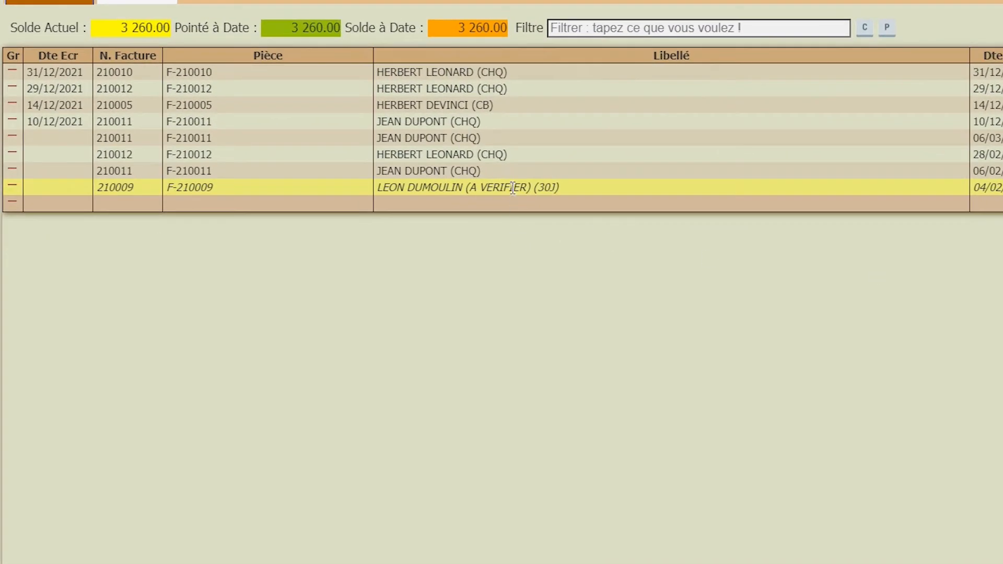
Remove "(A VERIFIER)" from the Libellé of the 04/02/2022 entry, keeping the customer name and "(30J)".
{"action": "left_click", "coordinate": [512, 188]}
{"action": "left_click", "coordinate": [532, 188]}
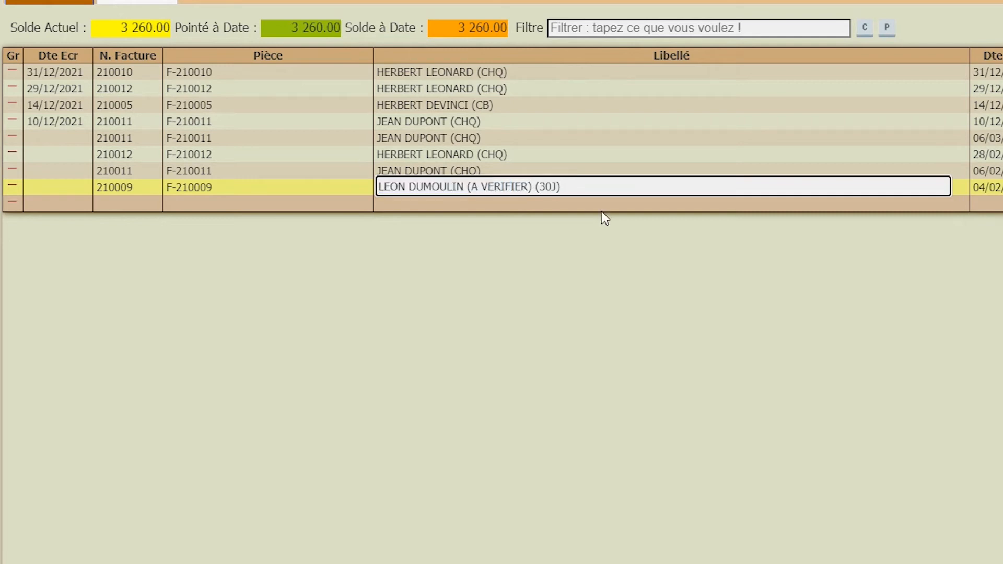
{"action": "key", "text": "shift+Left"}
{"action": "key", "text": "shift+Left"}
{"action": "key", "text": "shift+Left"}
{"action": "key", "text": "shift+Left"}
{"action": "key", "text": "shift+Left"}
{"action": "key", "text": "shift+Left"}
{"action": "key", "text": "shift+Left"}
{"action": "key", "text": "shift+Left"}
{"action": "key", "text": "shift+Left"}
{"action": "key", "text": "shift+Left"}
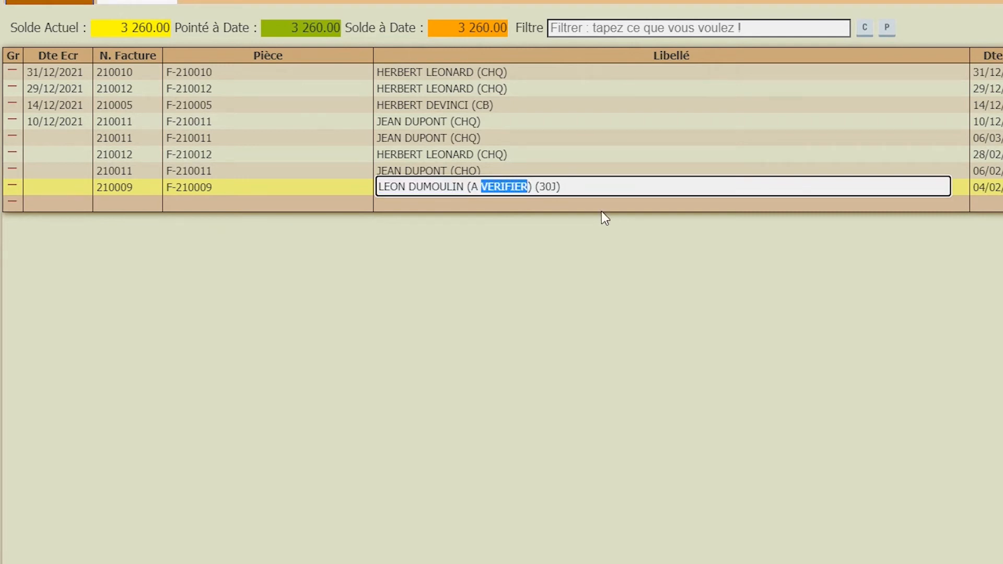
{"action": "key", "text": "BackSpace"}
{"action": "key", "text": "BackSpace"}
{"action": "key", "text": "Delete"}
{"action": "key", "text": "Delete"}
{"action": "key", "text": "Tab"}
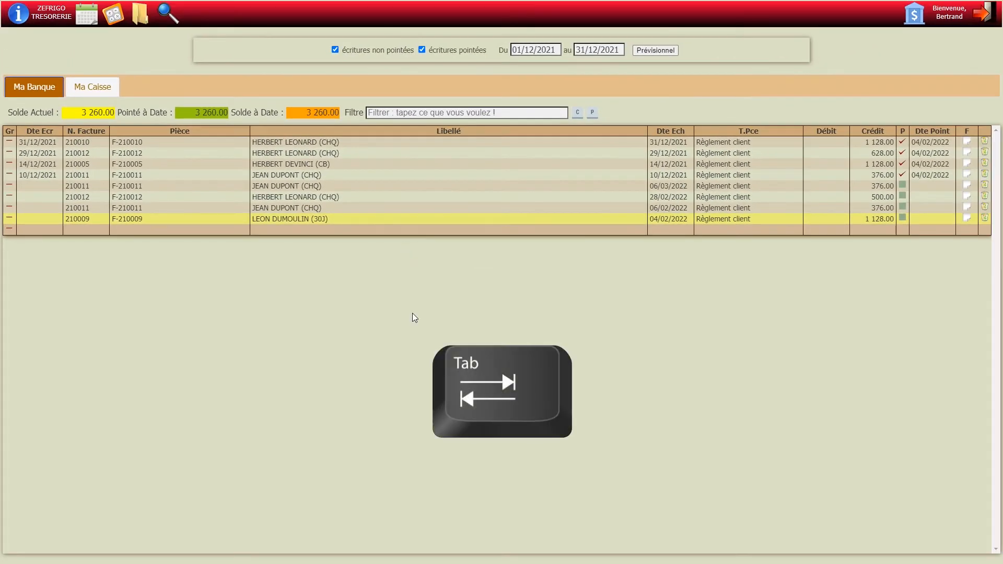
Move back and forth through the editable cells of the 04/02/2022 entry and open its due date calendar.
{"action": "left_click", "coordinate": [95, 219]}
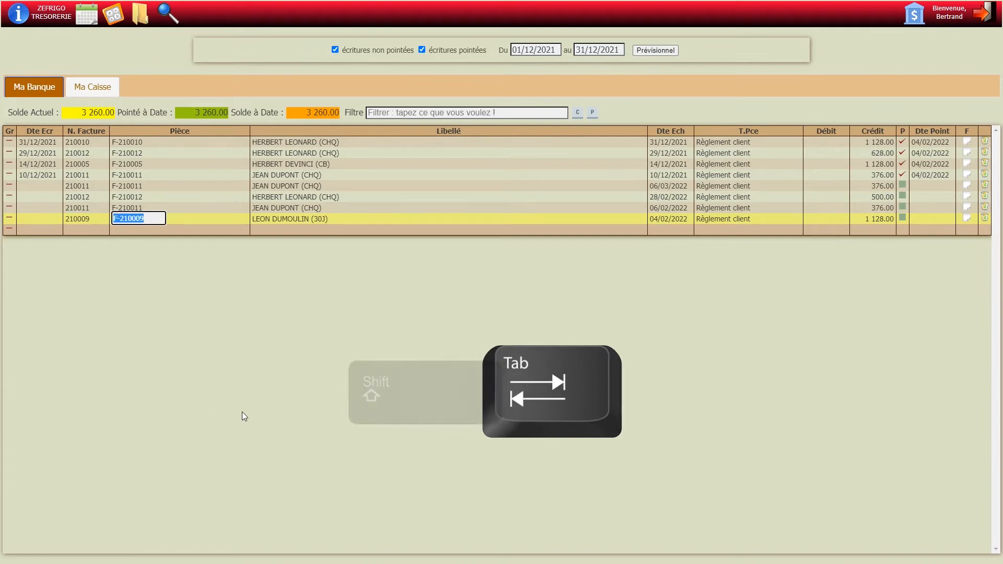
{"action": "key", "text": "shift+Tab"}
{"action": "key", "text": "Tab"}
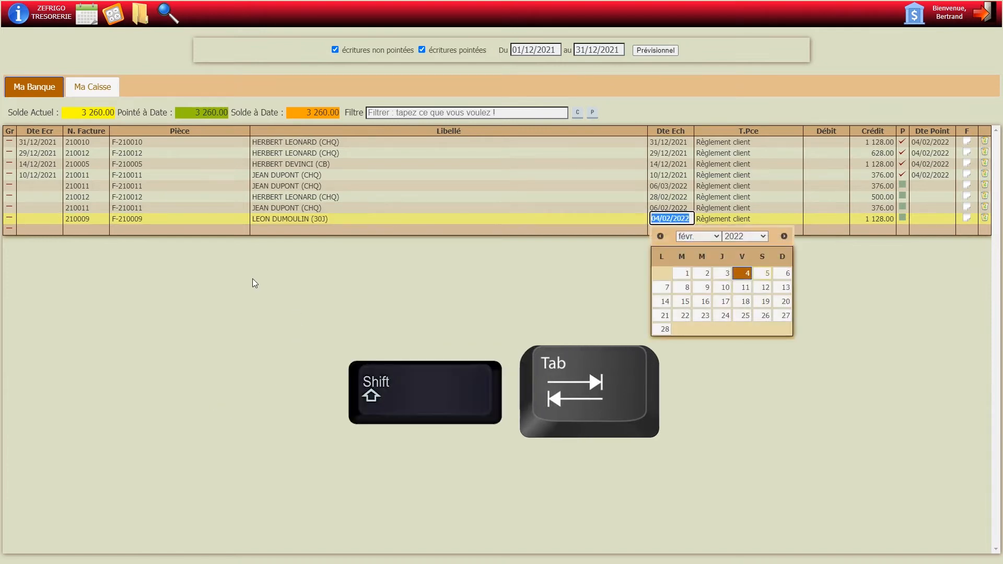
{"action": "key", "text": "shift+Tab"}
{"action": "key", "text": "shift+Tab"}
{"action": "key", "text": "shift+Tab"}
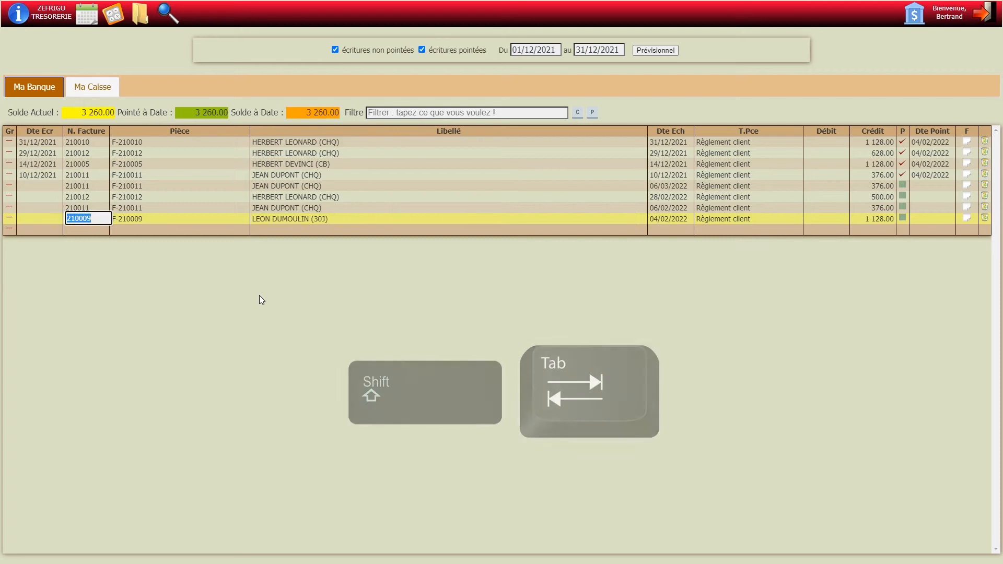
{"action": "left_click", "coordinate": [334, 310]}
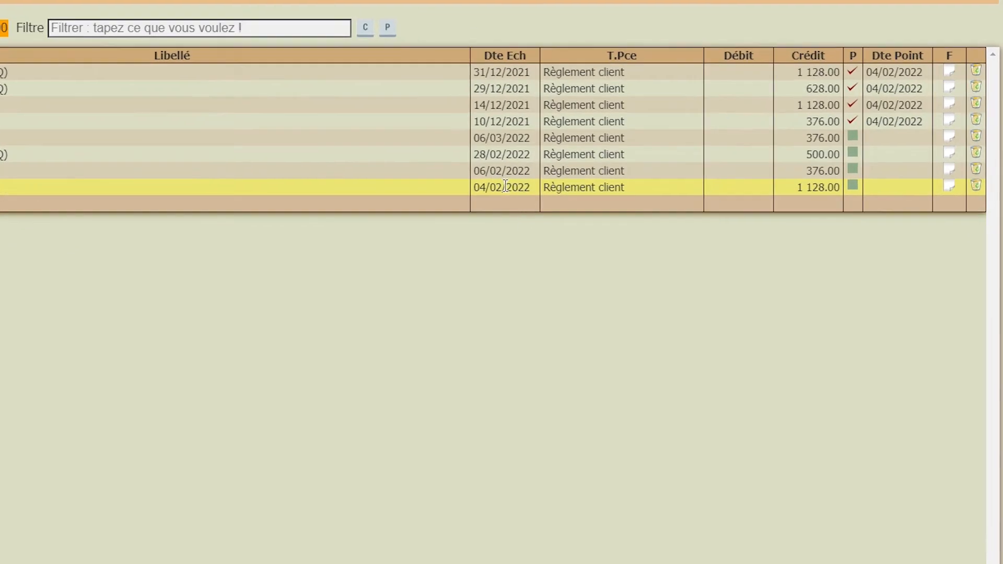
{"action": "left_click", "coordinate": [671, 218]}
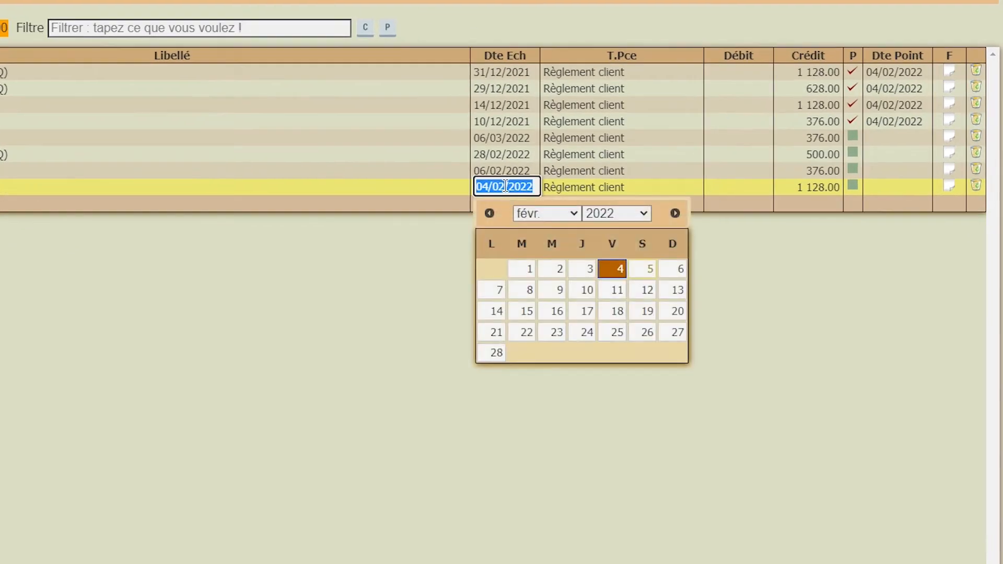
{"action": "left_click", "coordinate": [558, 267]}
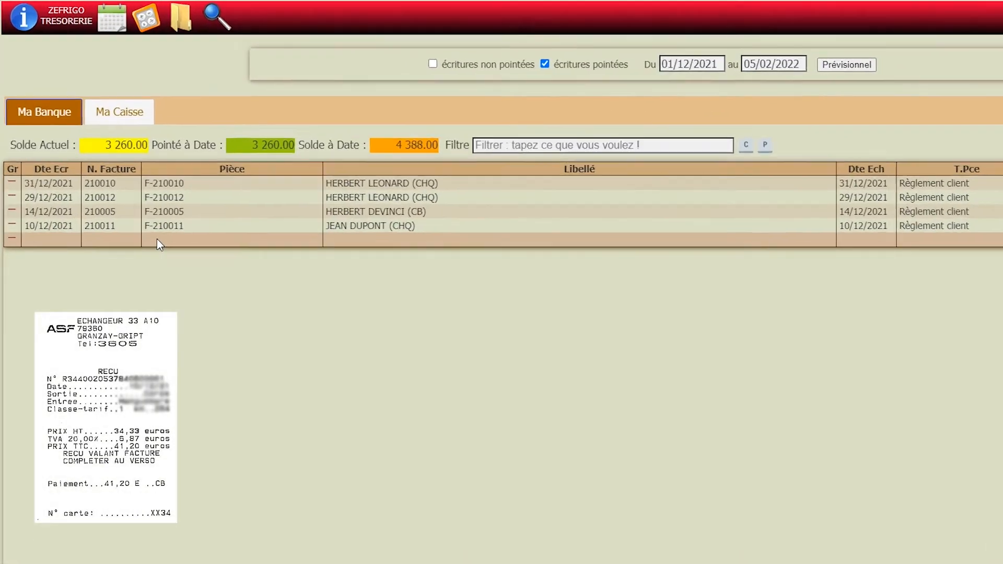
Start a new ledger entry with the Pièce D-ASF and the Libellé "AUTOROUTE ASF XX/XX/XX".
{"action": "left_click", "coordinate": [128, 184]}
{"action": "type", "text": "D-ASF"}
{"action": "key", "text": "Tab"}
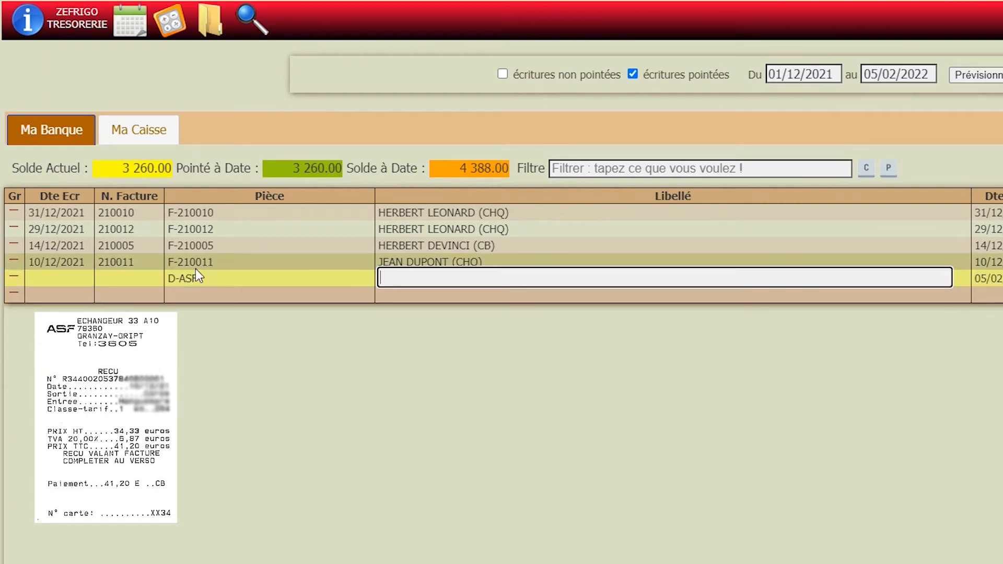
{"action": "type", "text": "AUTOROUTE ASF "}
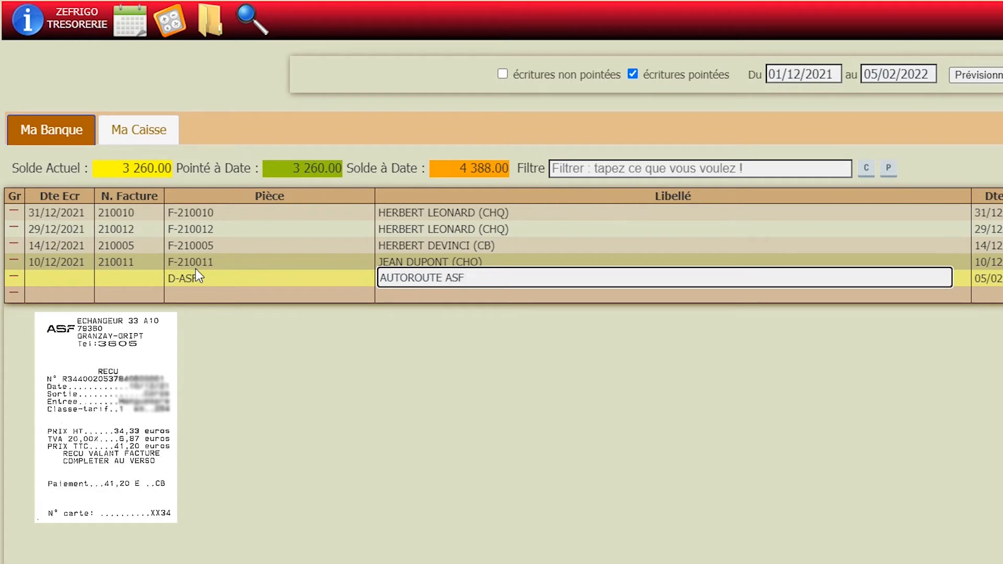
{"action": "type", "text": "XX/XX/XX"}
{"action": "key", "text": "Tab"}
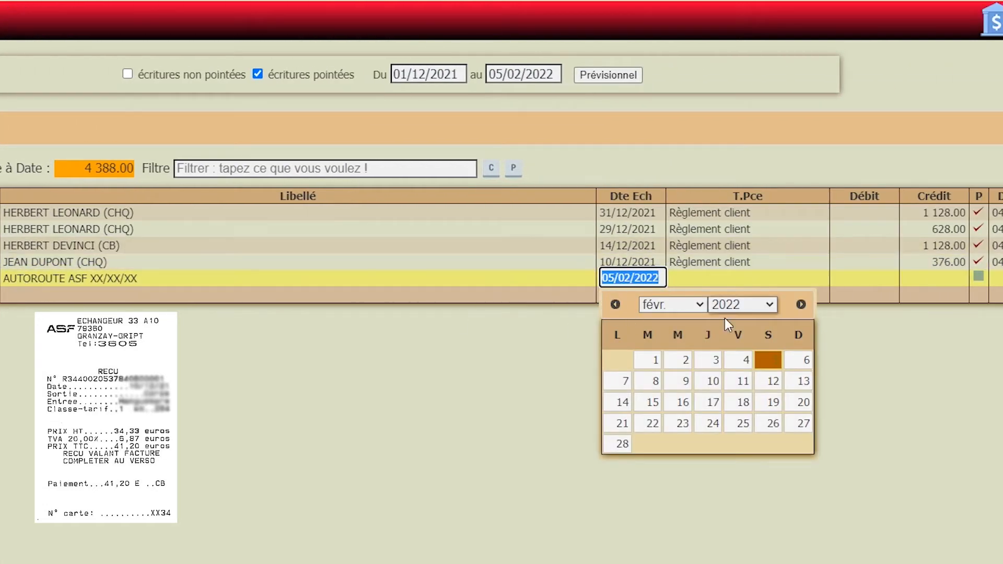
Set the D-ASF entry's due date to 04/02/2022 and its type to FRAIS VOYAGES ET DEPLACEMENTS.
{"action": "left_click", "coordinate": [743, 364]}
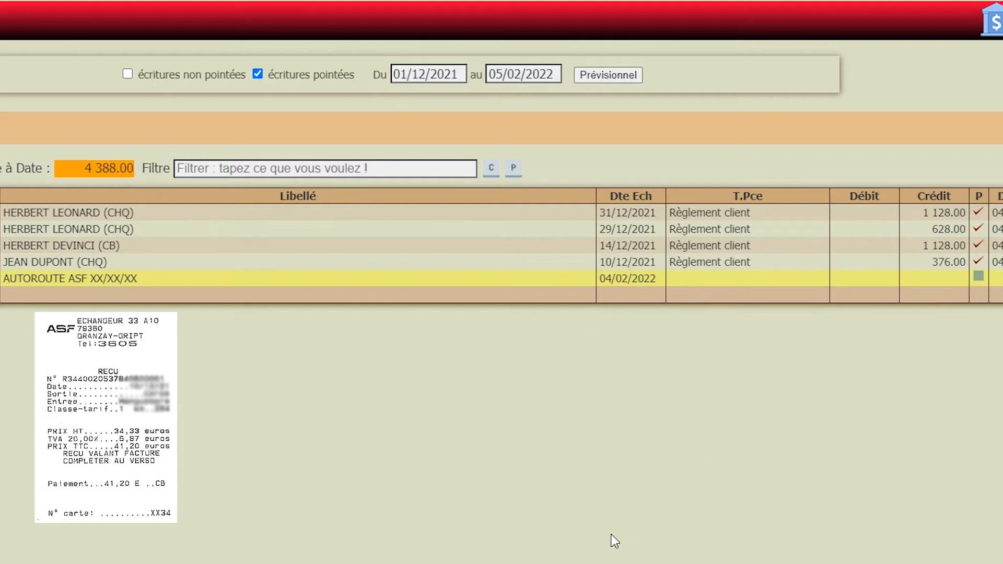
{"action": "left_click", "coordinate": [690, 276]}
{"action": "left_click", "coordinate": [818, 279]}
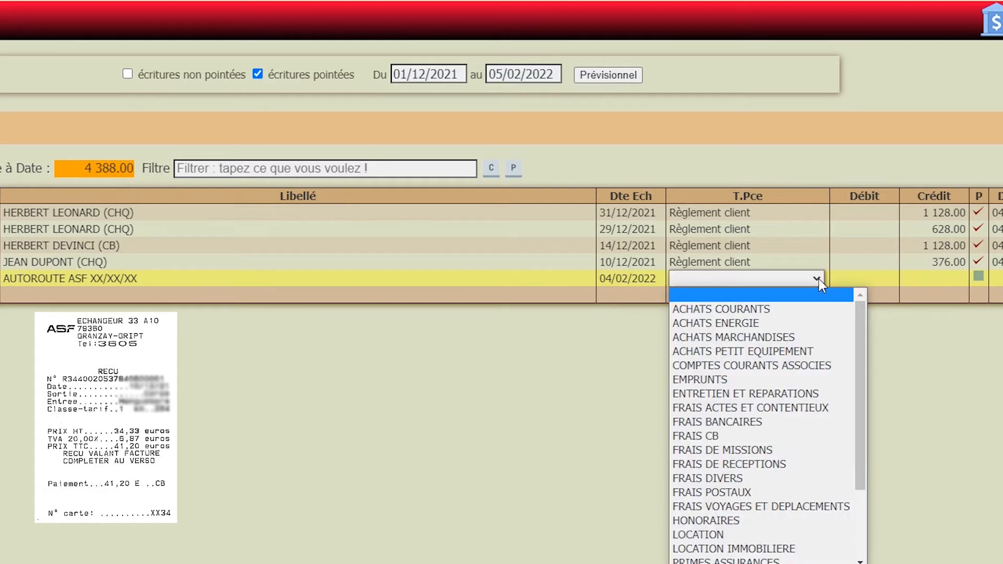
{"action": "left_click", "coordinate": [771, 506]}
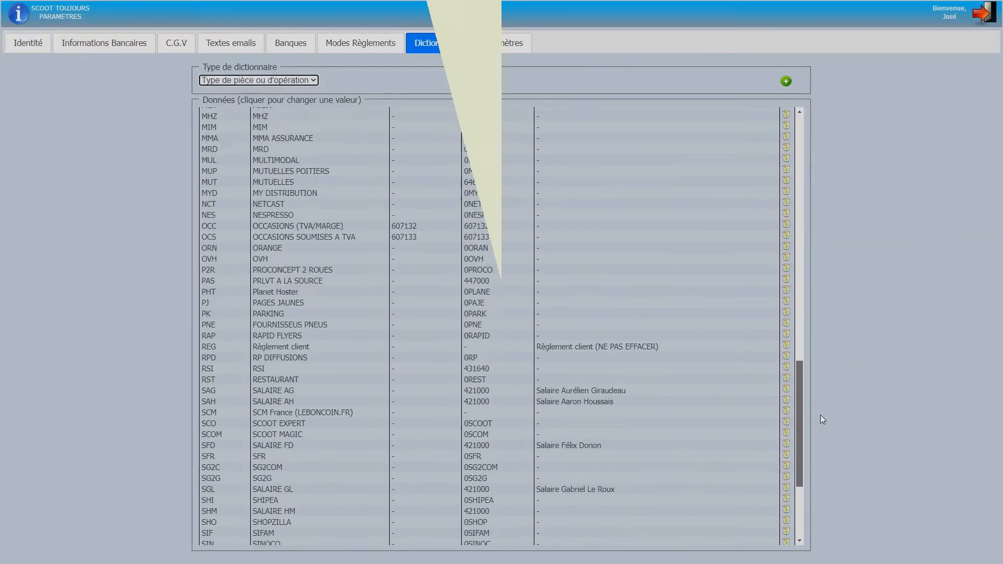
{"action": "left_click_drag", "start_coordinate": [821, 280], "coordinate": [833, 99]}
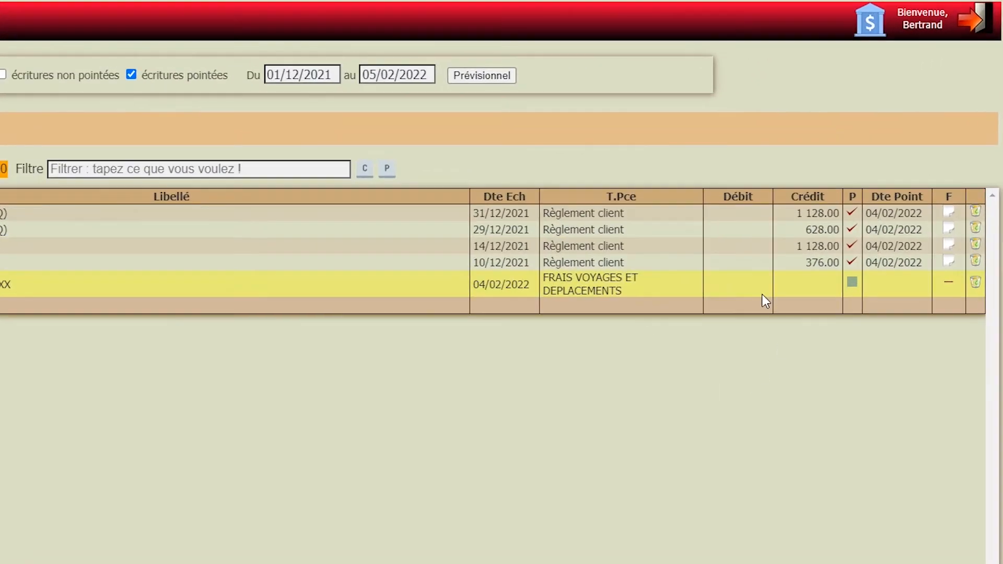
Enter a Débit of 41.20 for the D-ASF motorway toll entry.
{"action": "left_click", "coordinate": [821, 190]}
{"action": "type", "text": "41.20"}
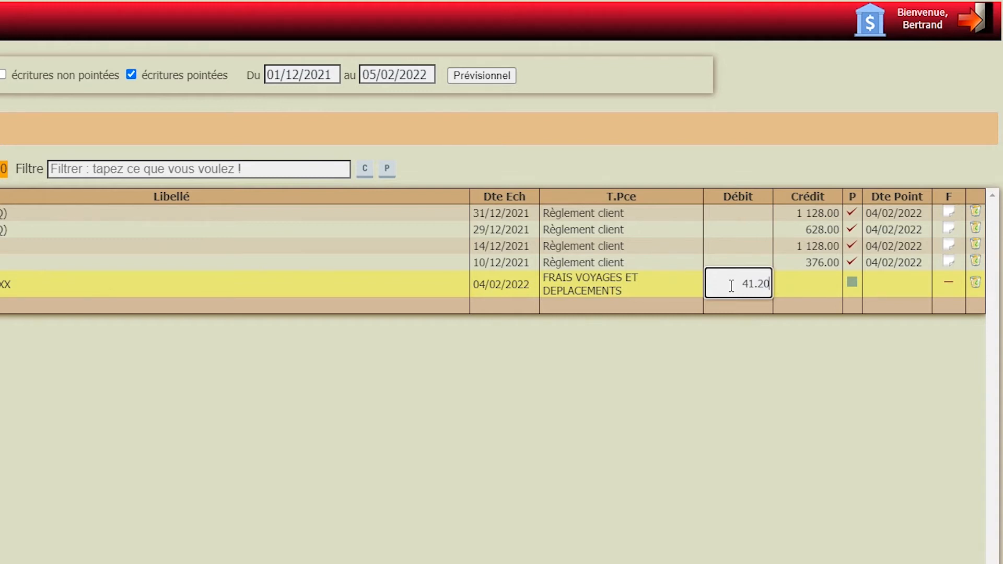
{"action": "key", "text": "Return"}
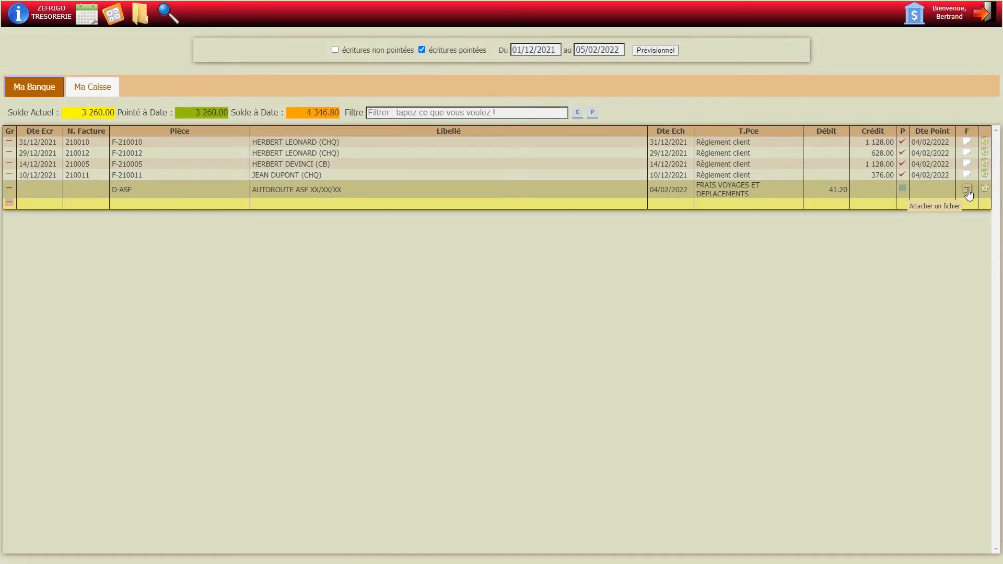
Upload ASF-EXEMPLE.pdf to the 2022/02-Fevrier folder and attach it to the D-ASF entry.
{"action": "left_click", "coordinate": [966, 189]}
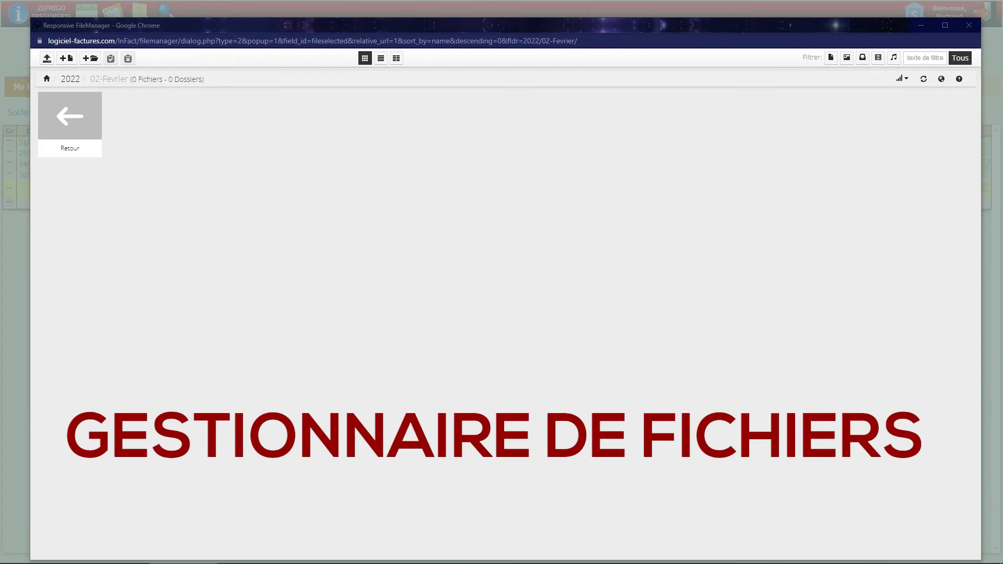
{"action": "left_click_drag", "start_coordinate": [993, 151], "coordinate": [211, 180]}
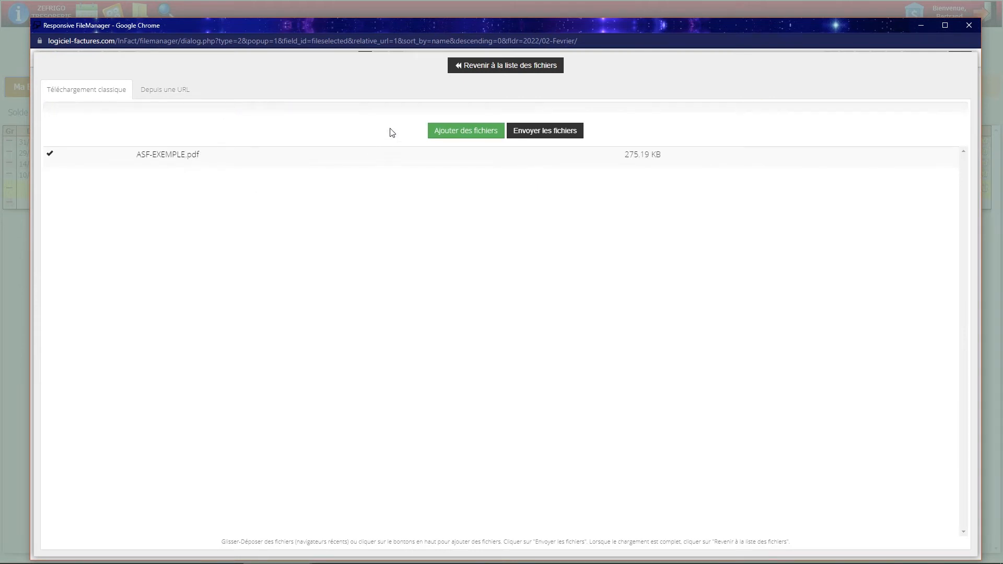
{"action": "left_click", "coordinate": [479, 75]}
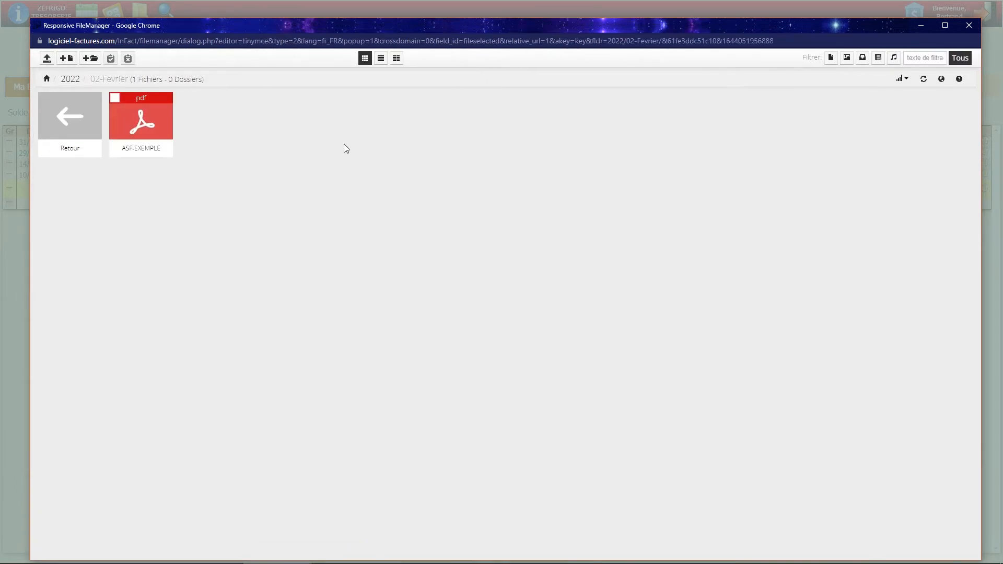
{"action": "mouse_move", "coordinate": [129, 139]}
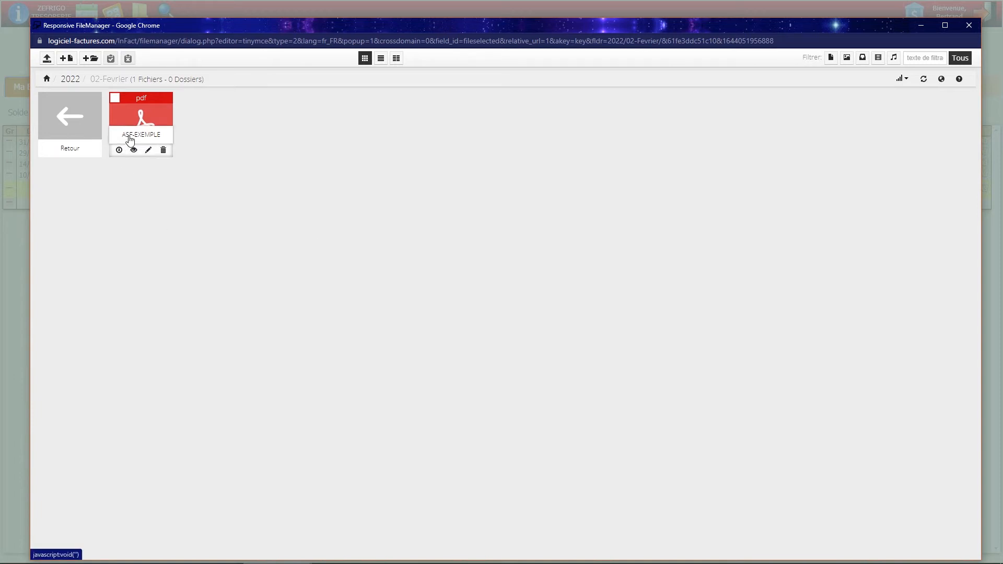
{"action": "left_click", "coordinate": [129, 139]}
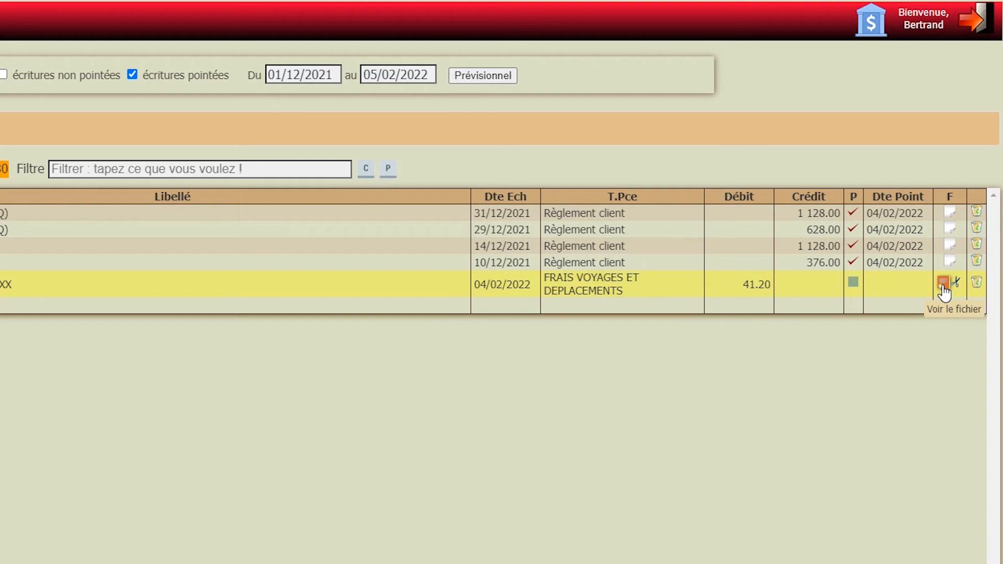
View the receipt attached to the D-ASF entry and close the preview.
{"action": "left_click", "coordinate": [943, 286]}
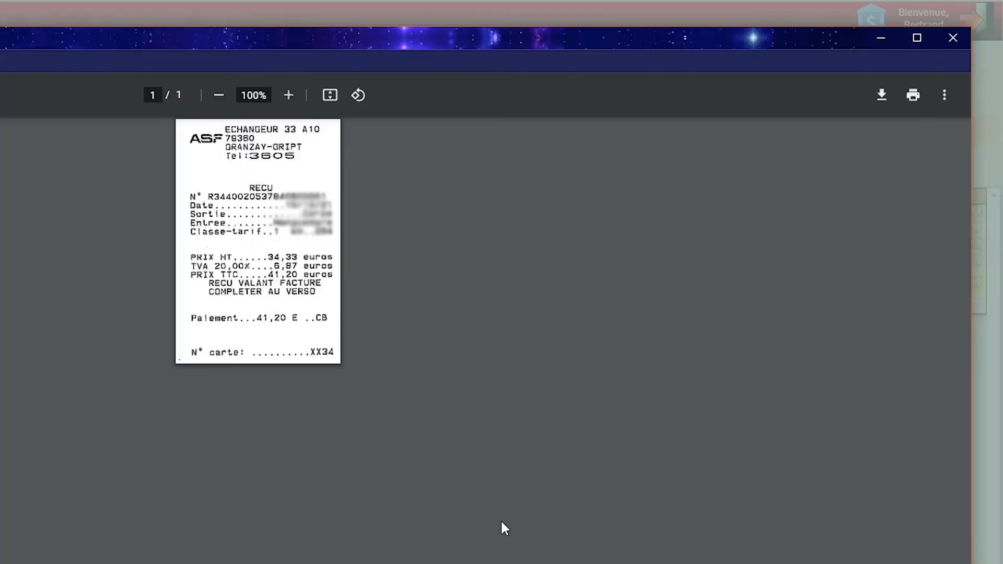
{"action": "left_click", "coordinate": [960, 44]}
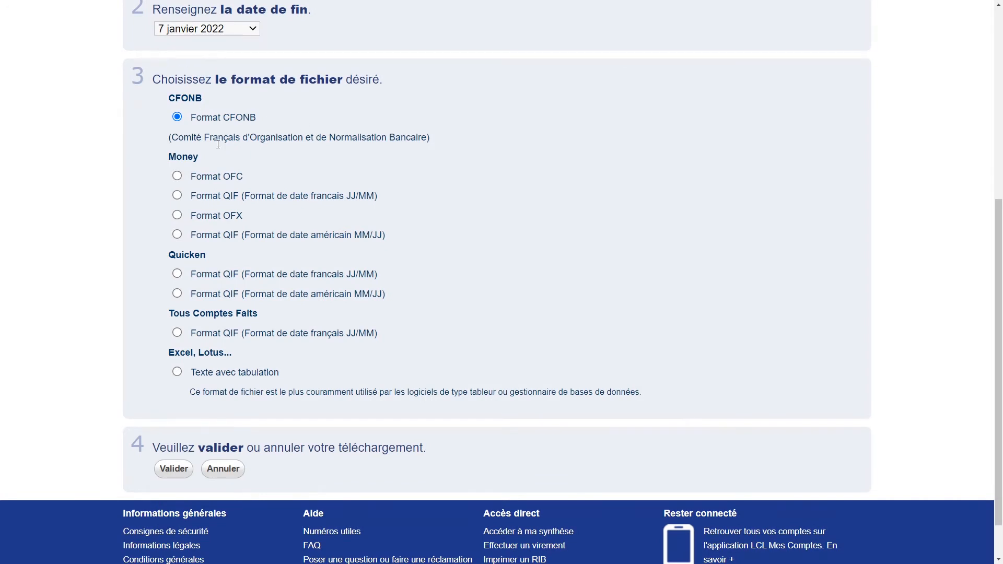
On the LCL bank site, request the account operations download in CFONB format with an end date of 7 janvier 2022.
{"action": "left_click_drag", "start_coordinate": [168, 137], "coordinate": [449, 144]}
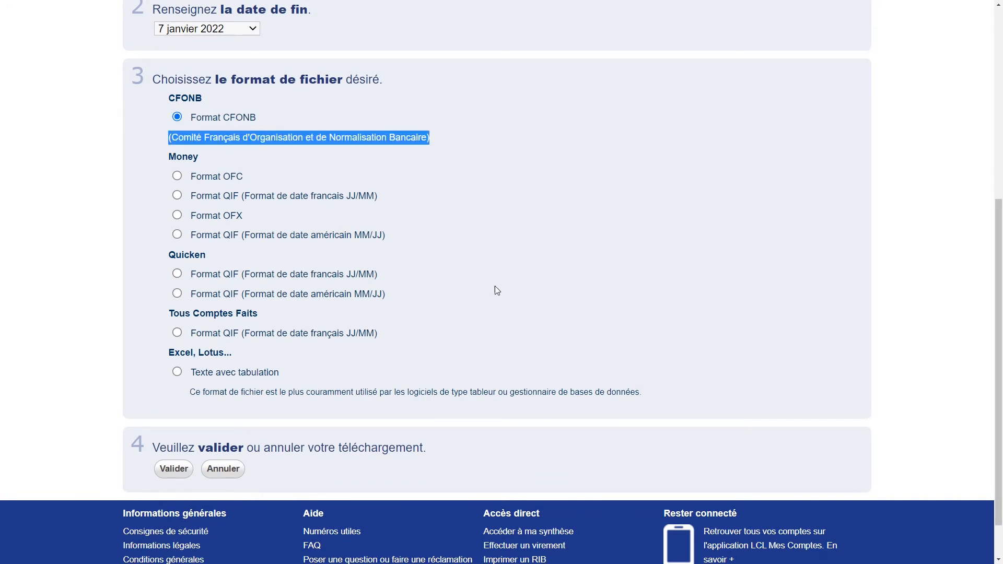
{"action": "left_click", "coordinate": [170, 473]}
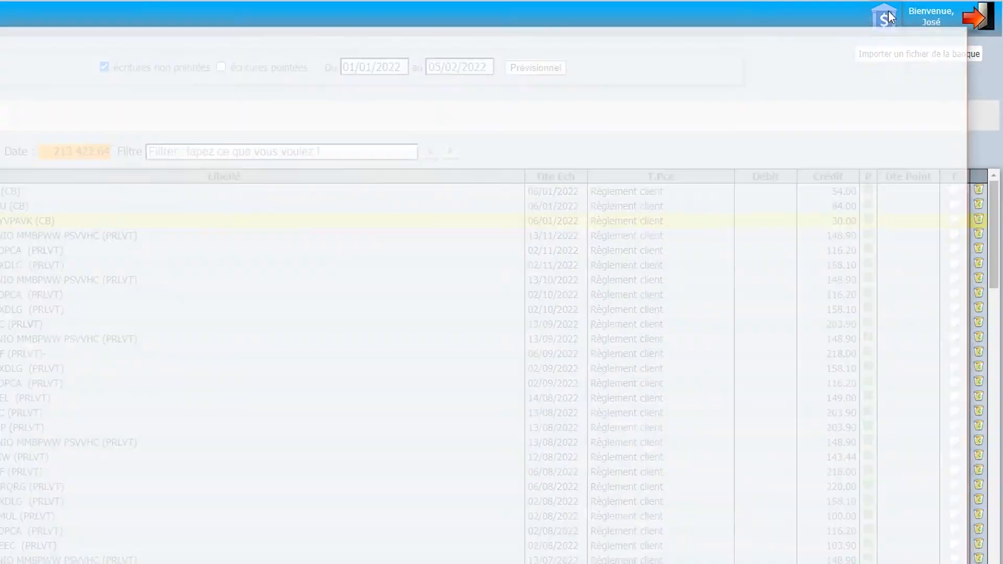
In the treasury module, upload the LCL statement text file dated 07-01-2022 and import it into the LCL account.
{"action": "left_click", "coordinate": [876, 21]}
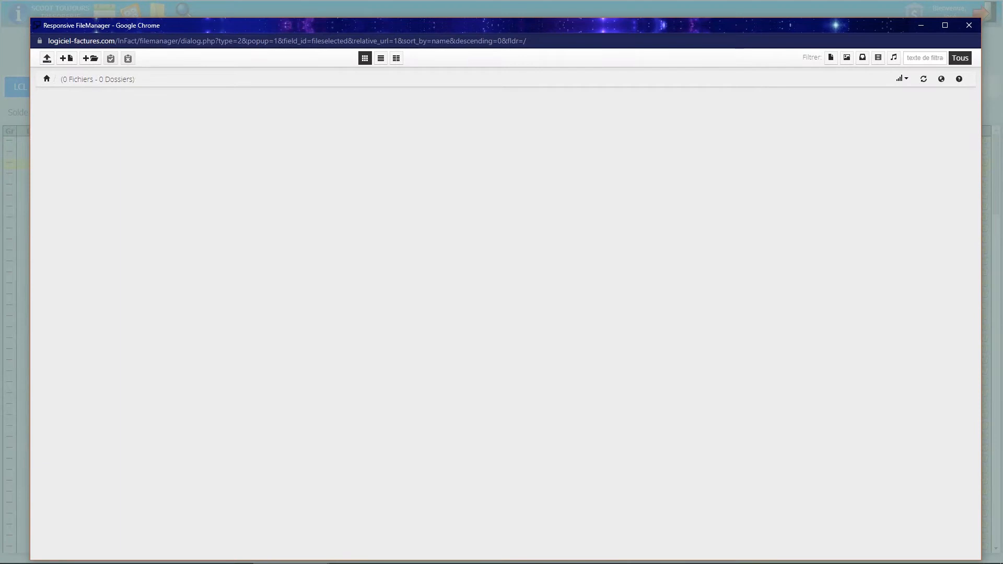
{"action": "left_click_drag", "start_coordinate": [1002, 175], "coordinate": [454, 173]}
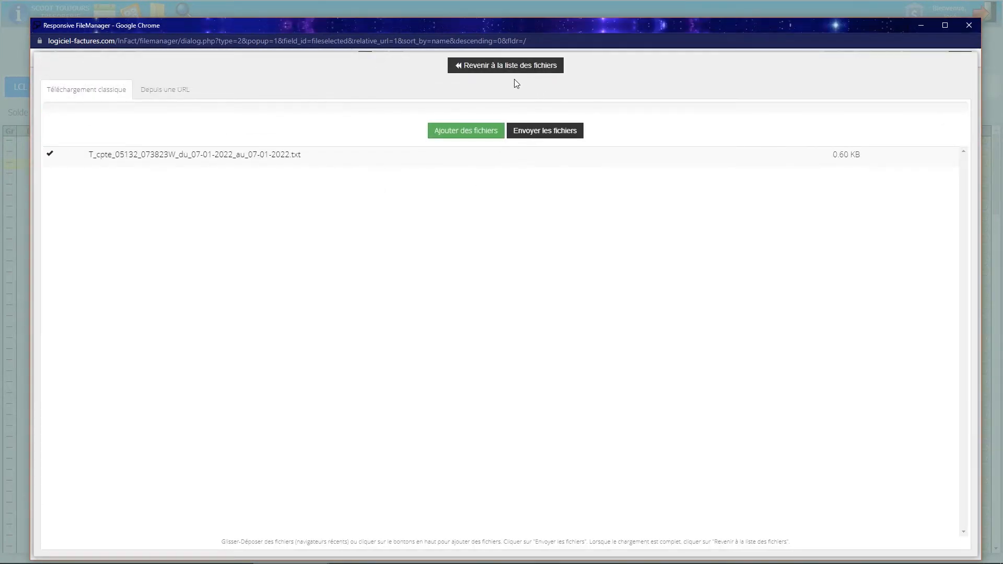
{"action": "left_click", "coordinate": [505, 66]}
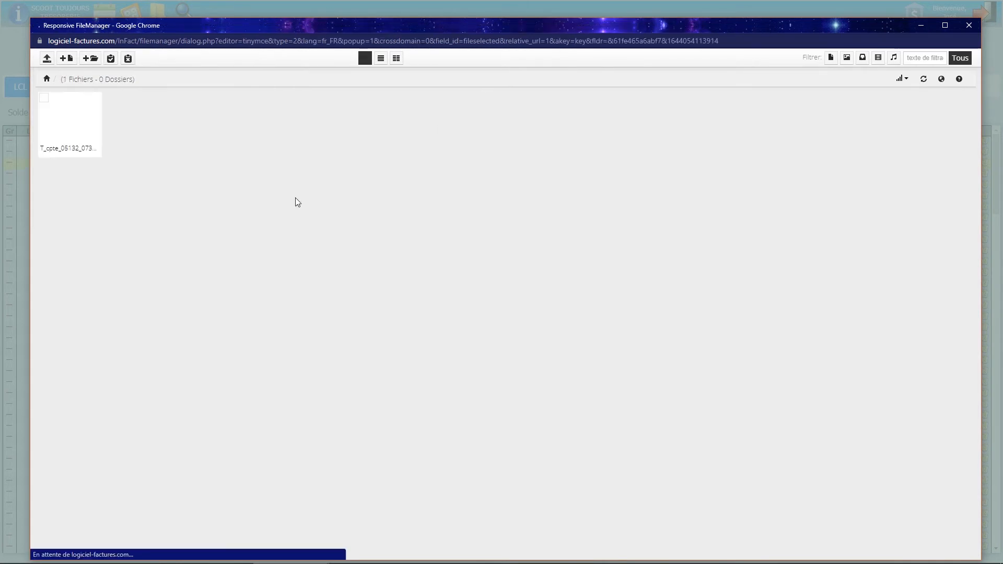
{"action": "left_click", "coordinate": [68, 124]}
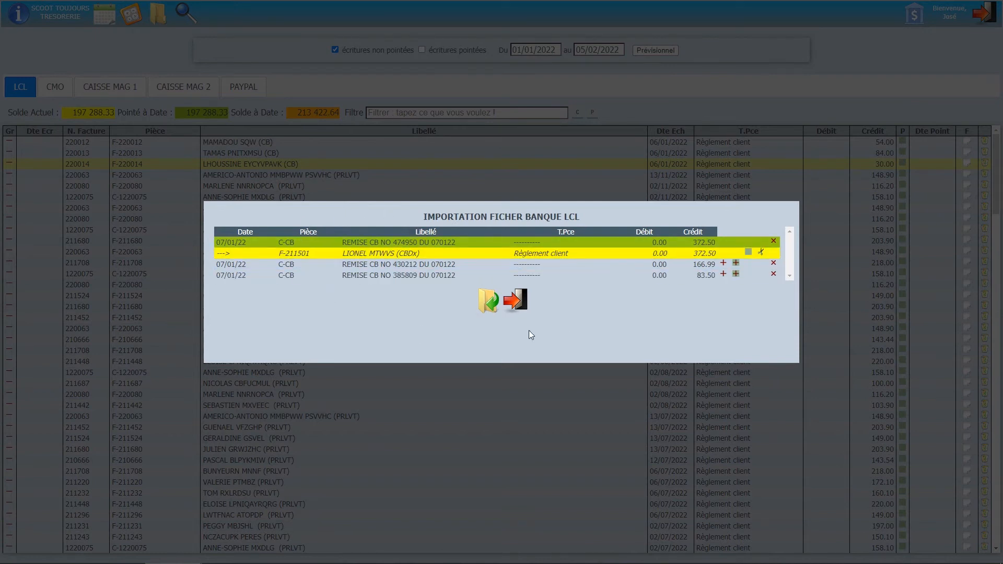
Reload the LCL statement file and detach the suggested F-211501 payment from REMISE CB NO 474950.
{"action": "left_click", "coordinate": [486, 299]}
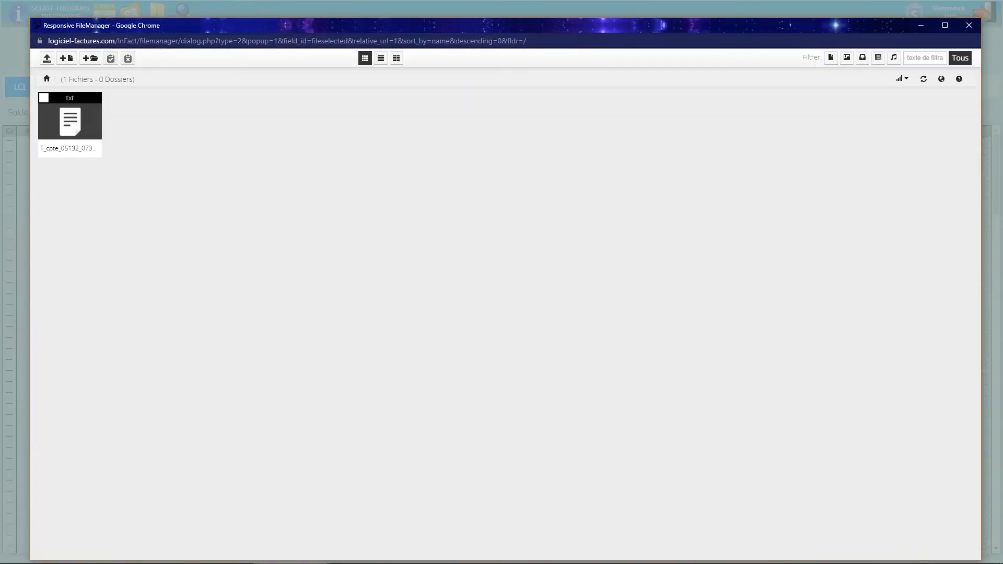
{"action": "mouse_move", "coordinate": [86, 142]}
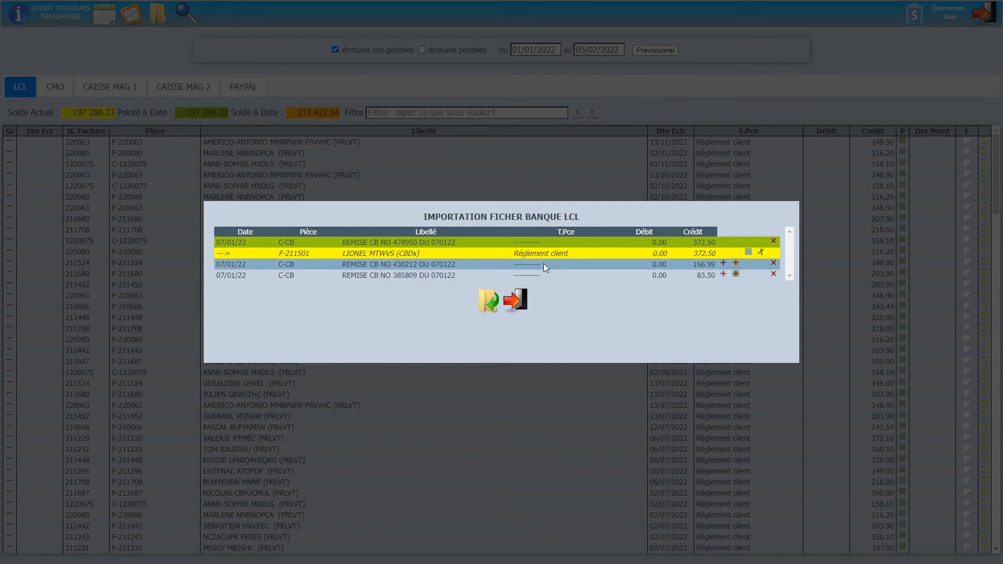
{"action": "left_click", "coordinate": [761, 252]}
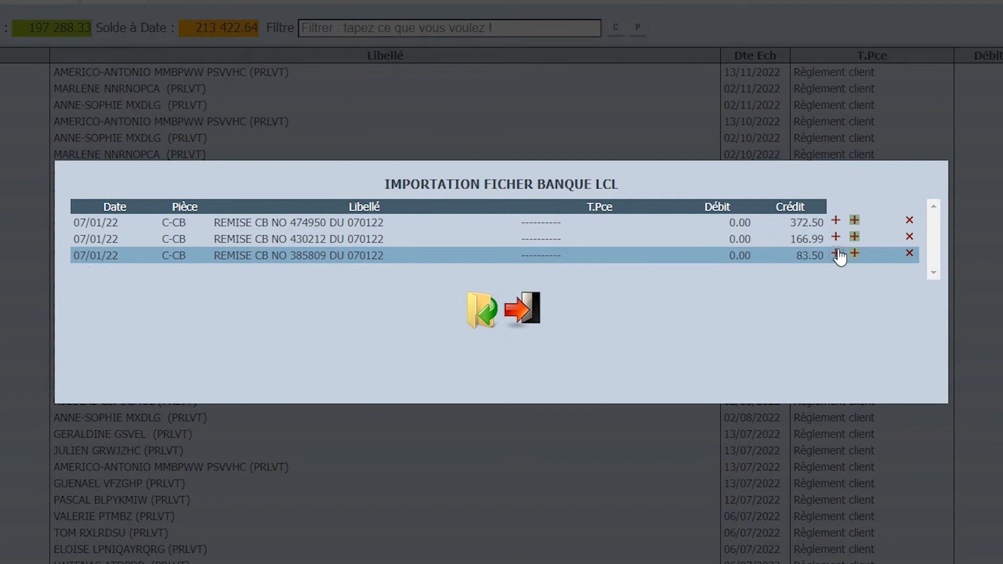
Add the imported lines REMISE CB NO 474950 and REMISE CB NO 430212 to the ledger operations.
{"action": "left_click", "coordinate": [836, 222]}
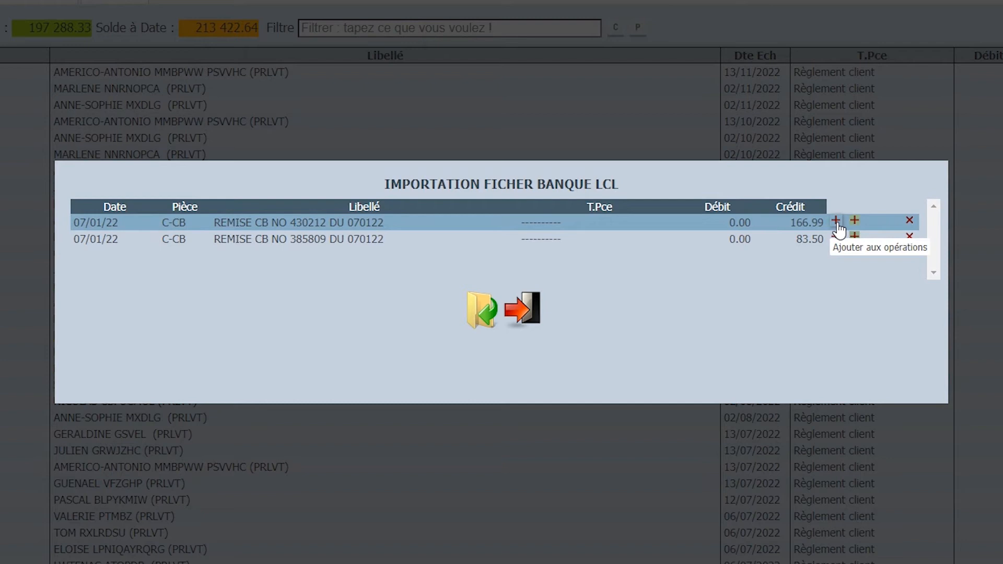
{"action": "left_click", "coordinate": [835, 222]}
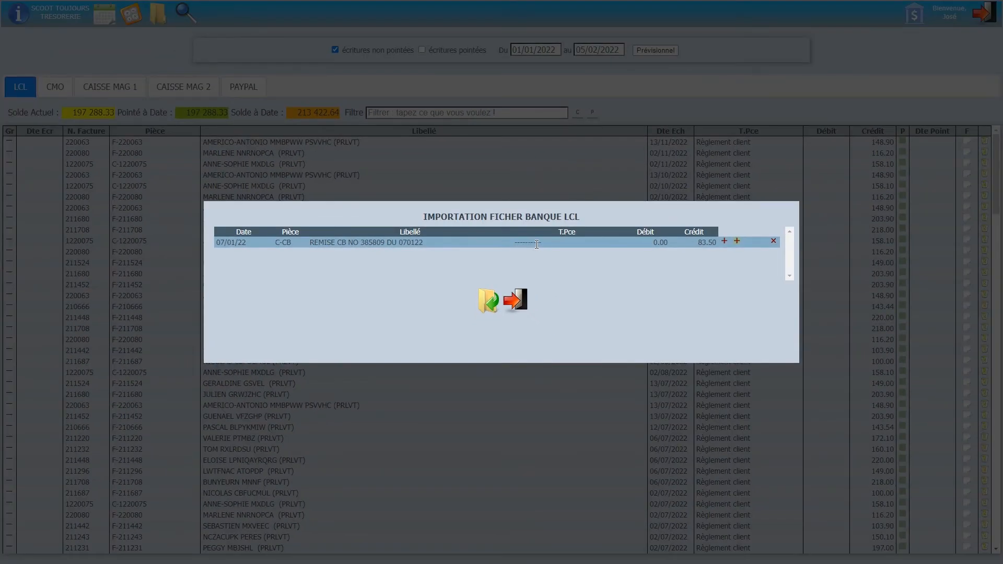
Set the T.Pce of the REMISE CB NO 385809 line to 50FACTORY and leave the bank import.
{"action": "left_click", "coordinate": [536, 244]}
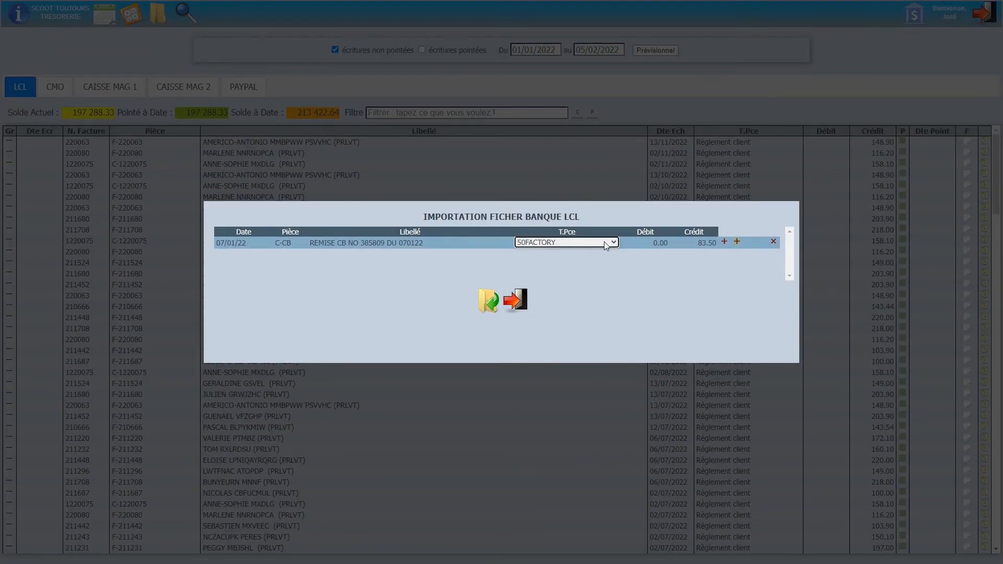
{"action": "left_click", "coordinate": [613, 243]}
{"action": "scroll", "coordinate": [568, 359], "scroll_direction": "down", "scroll_amount": 20}
{"action": "scroll", "coordinate": [568, 358], "scroll_direction": "up", "scroll_amount": 20}
{"action": "left_click", "coordinate": [684, 332]}
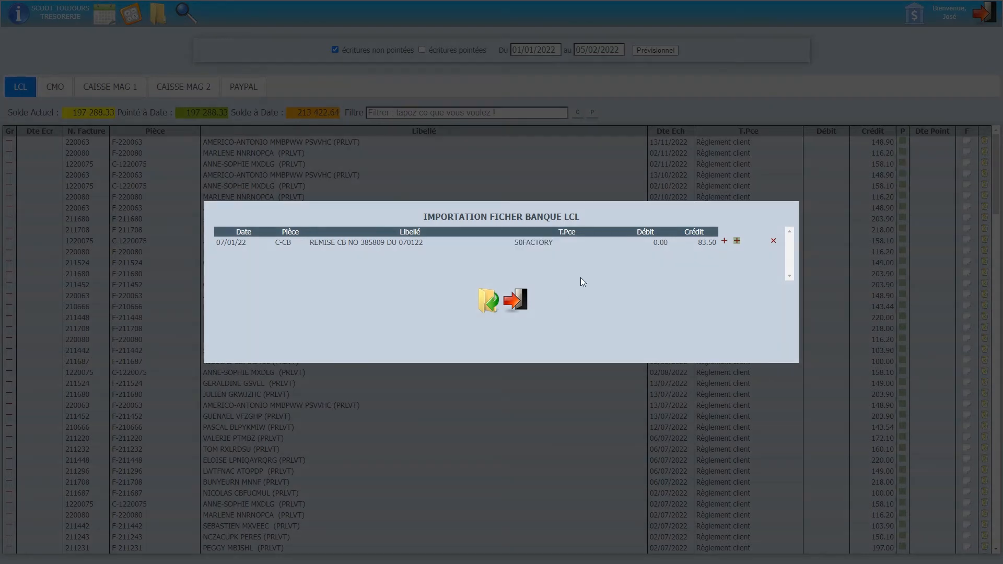
{"action": "left_click", "coordinate": [488, 301]}
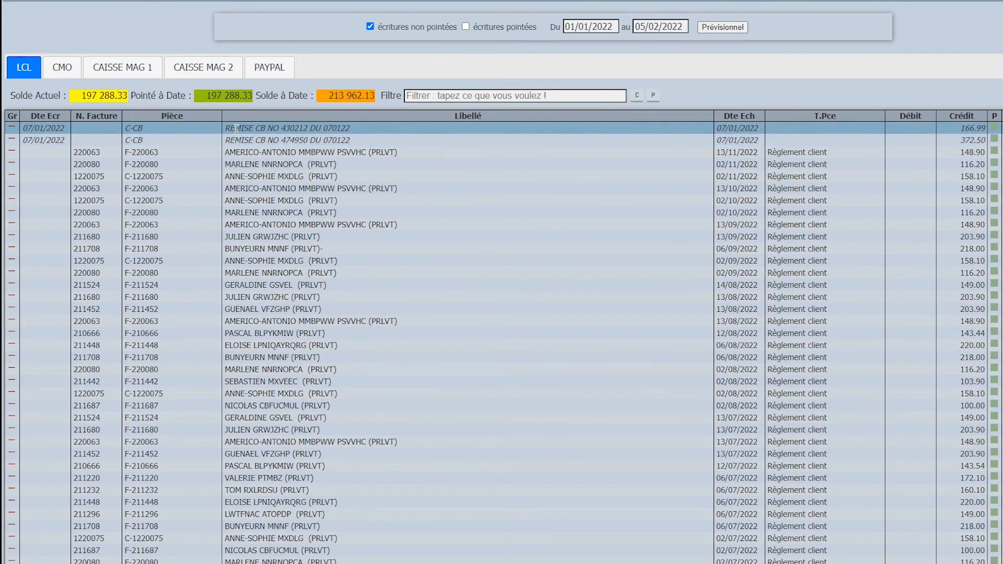
Open the grouping of REMISE CB NO 430212 and search for unassigned operations totalling 168 with the term CB.
{"action": "left_click", "coordinate": [12, 129]}
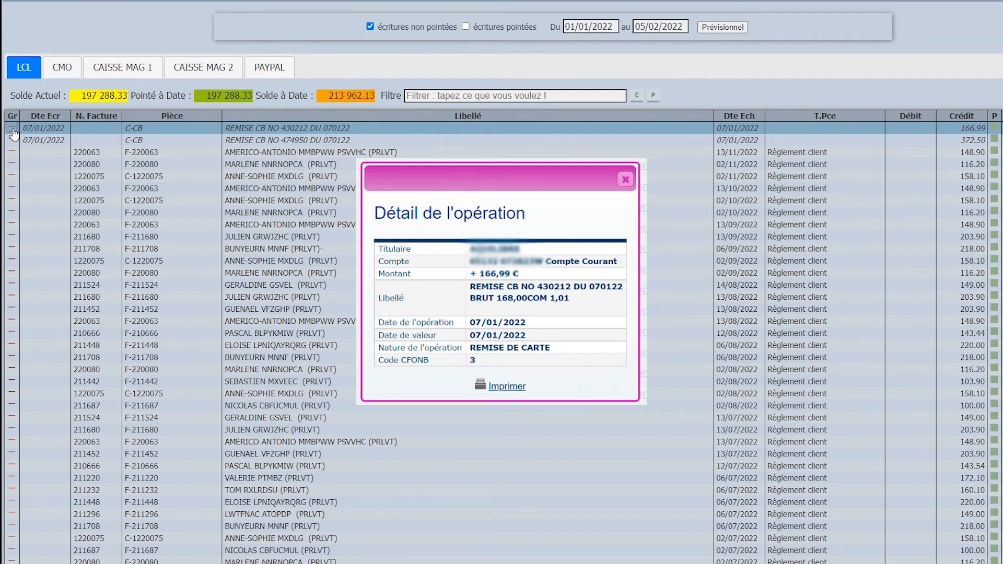
{"action": "left_click", "coordinate": [14, 135]}
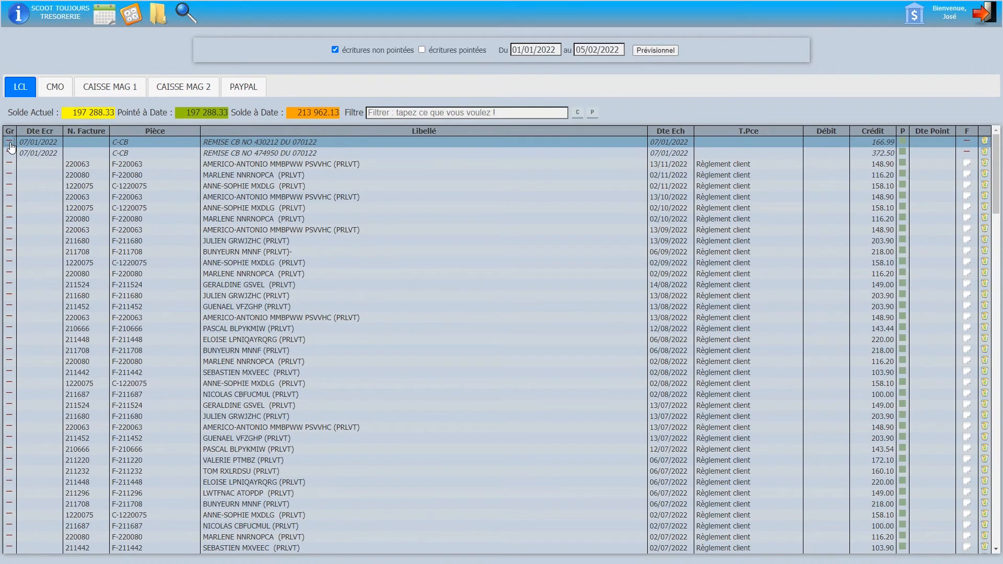
{"action": "left_click", "coordinate": [9, 142]}
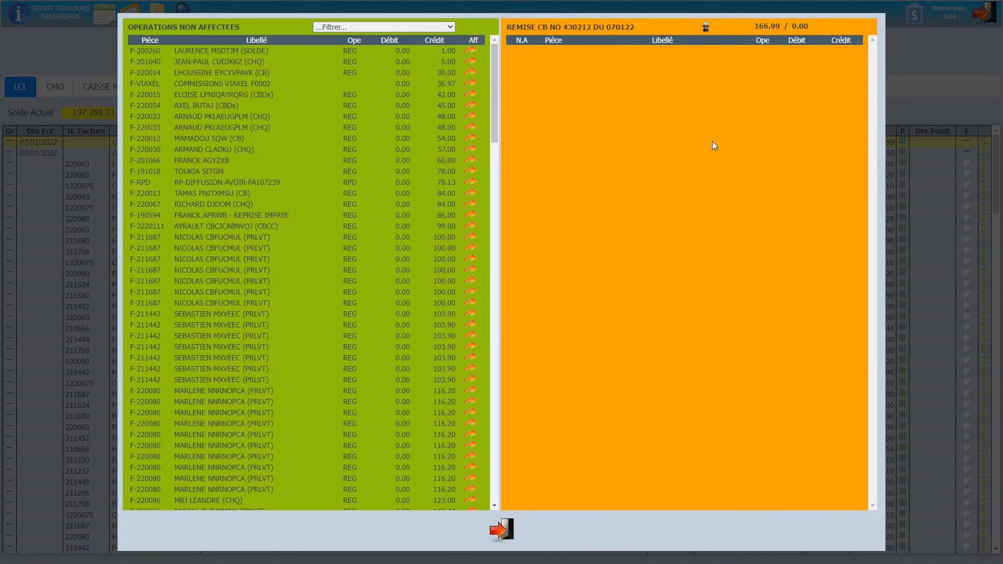
{"action": "left_click", "coordinate": [705, 30]}
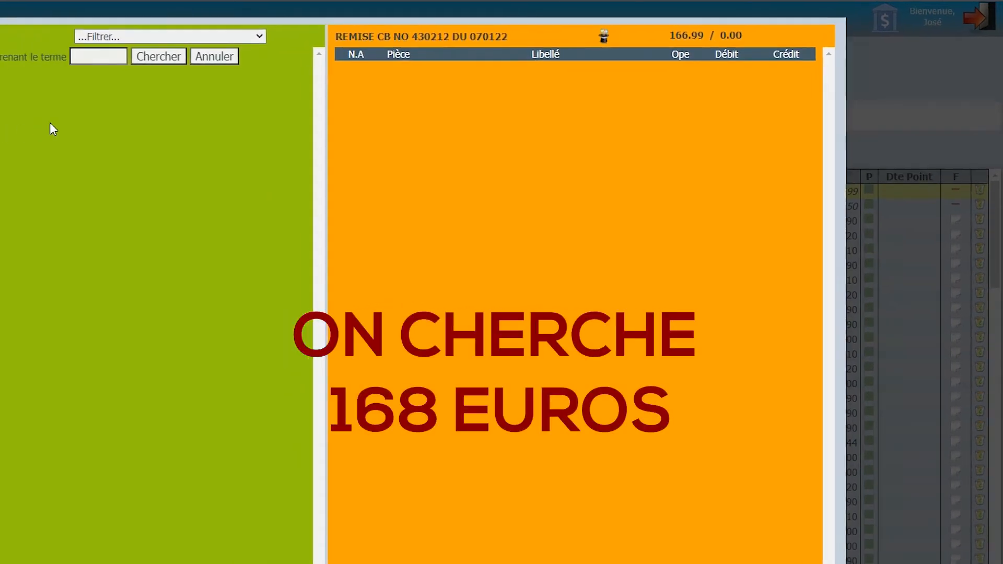
{"action": "left_click", "coordinate": [89, 57]}
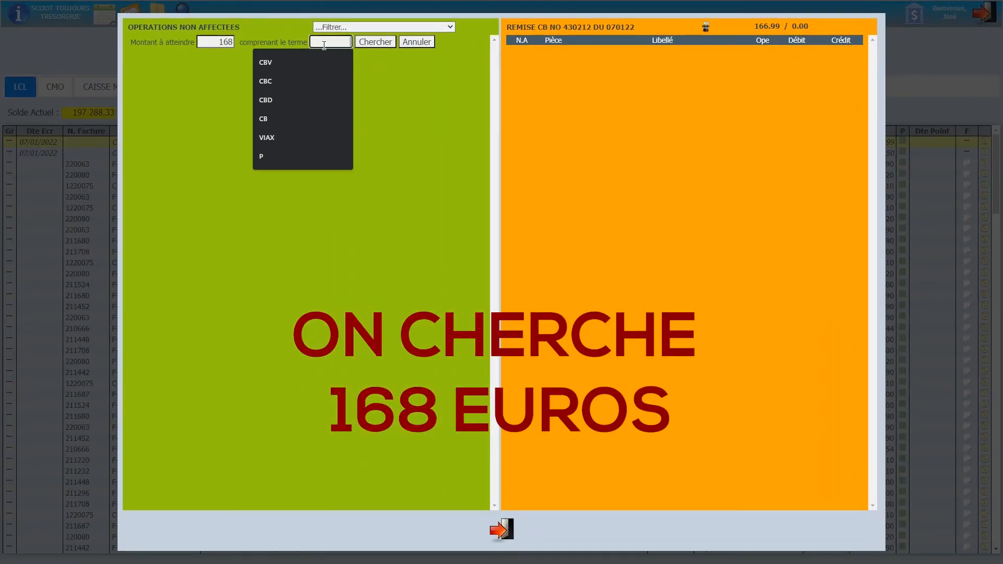
{"action": "type", "text": "CB"}
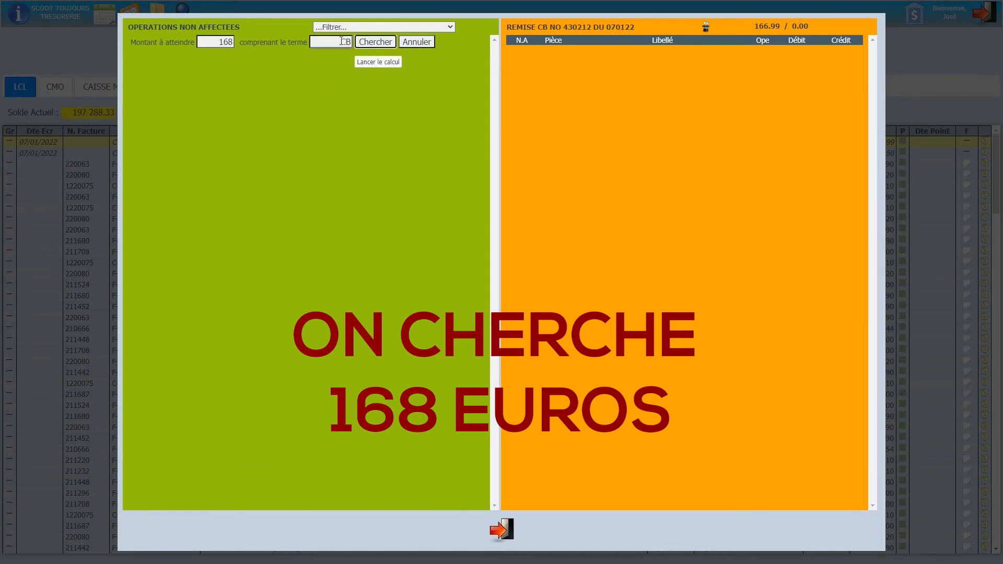
{"action": "left_click", "coordinate": [376, 42]}
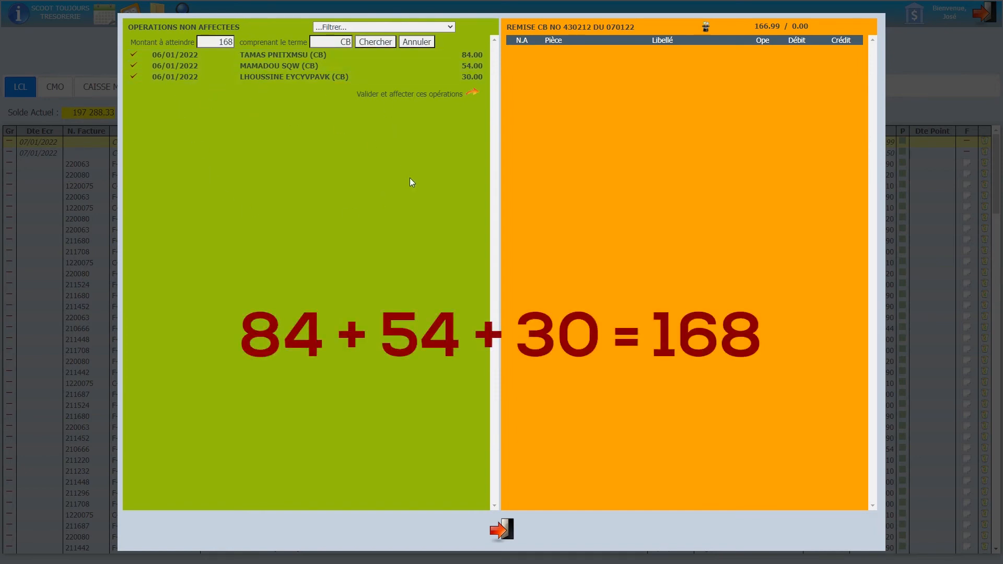
Assign the proposed operations to REMISE CB NO 430212, add the 1.01 card fee as FRAIS CB, and close the grouping.
{"action": "left_click", "coordinate": [474, 94]}
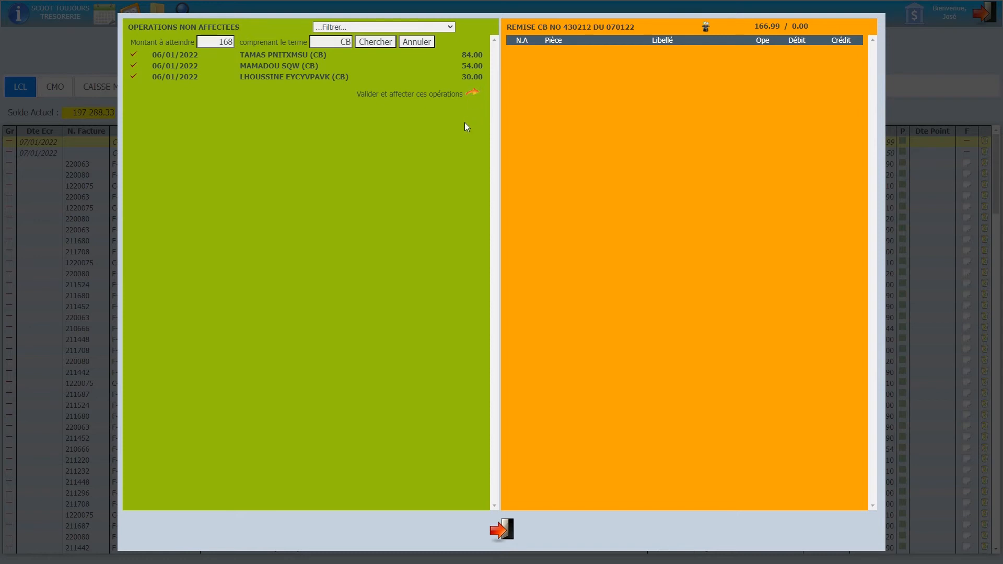
{"action": "left_click", "coordinate": [474, 94]}
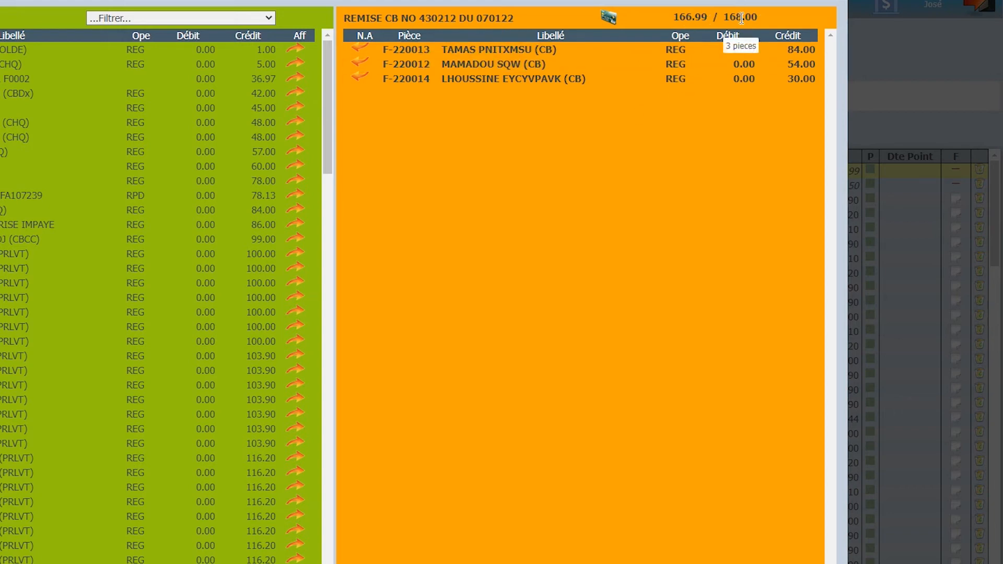
{"action": "left_click", "coordinate": [609, 20]}
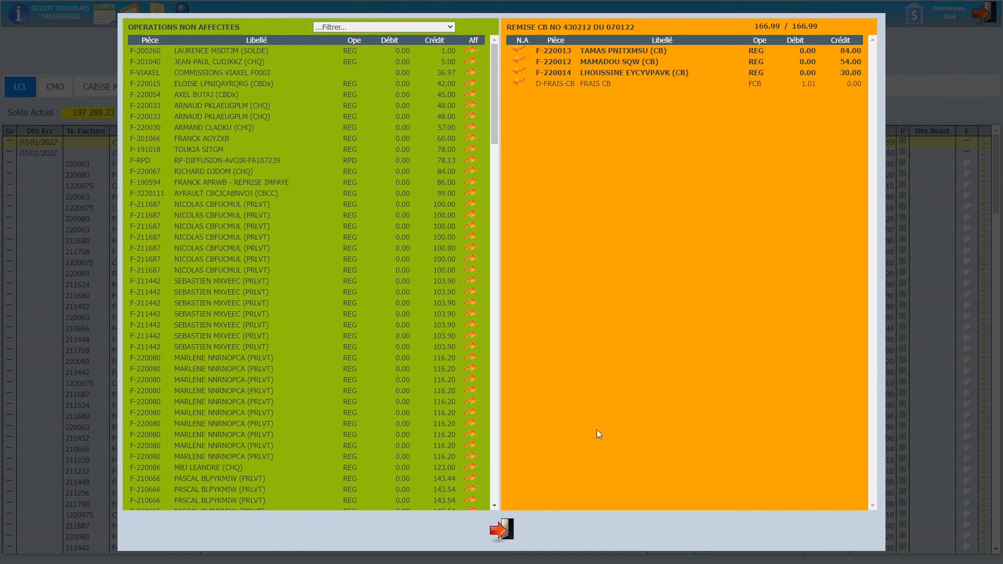
{"action": "left_click", "coordinate": [505, 527]}
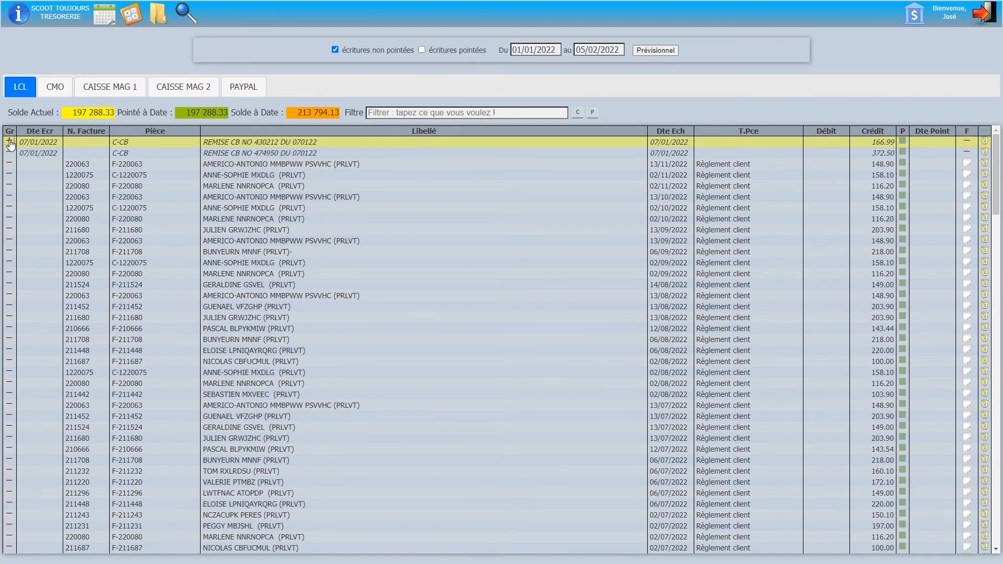
Review the operations grouped under REMISE CB NO 430212 and return to the ledger.
{"action": "left_click", "coordinate": [10, 142]}
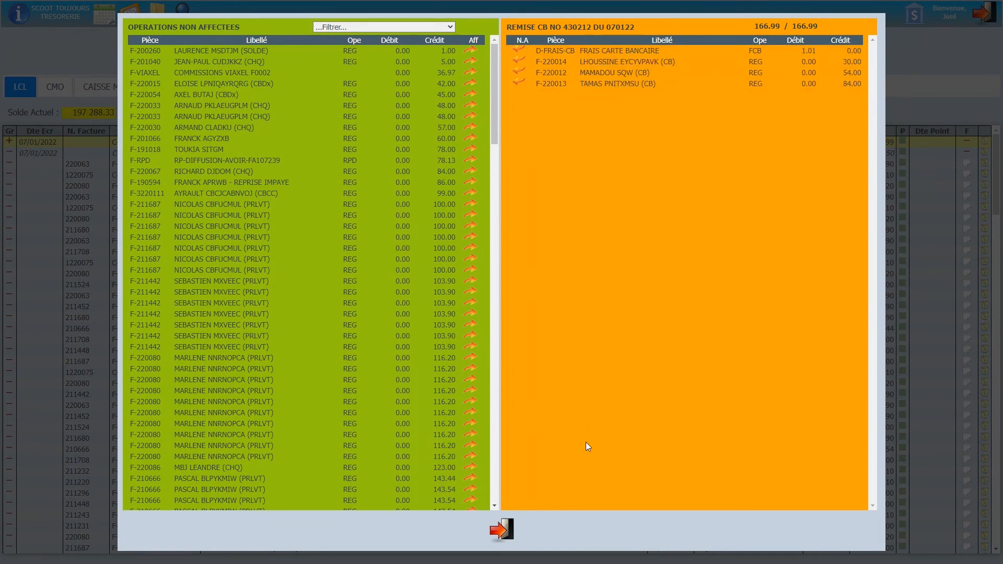
{"action": "left_click", "coordinate": [500, 529]}
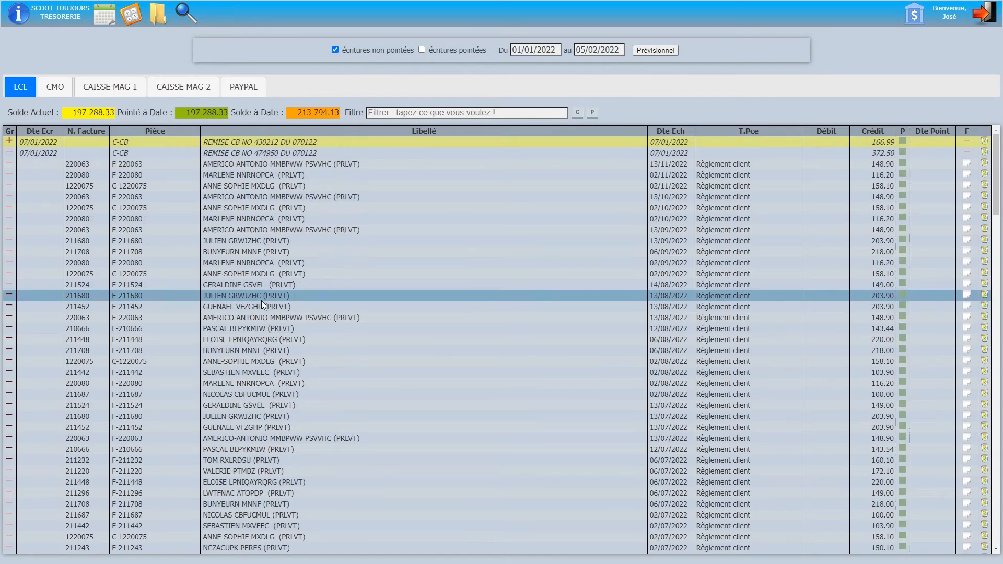
Open the grouping of REMISE CB NO 450902 and search for unassigned operations totalling 2886 with the term CB.
{"action": "left_click", "coordinate": [11, 143]}
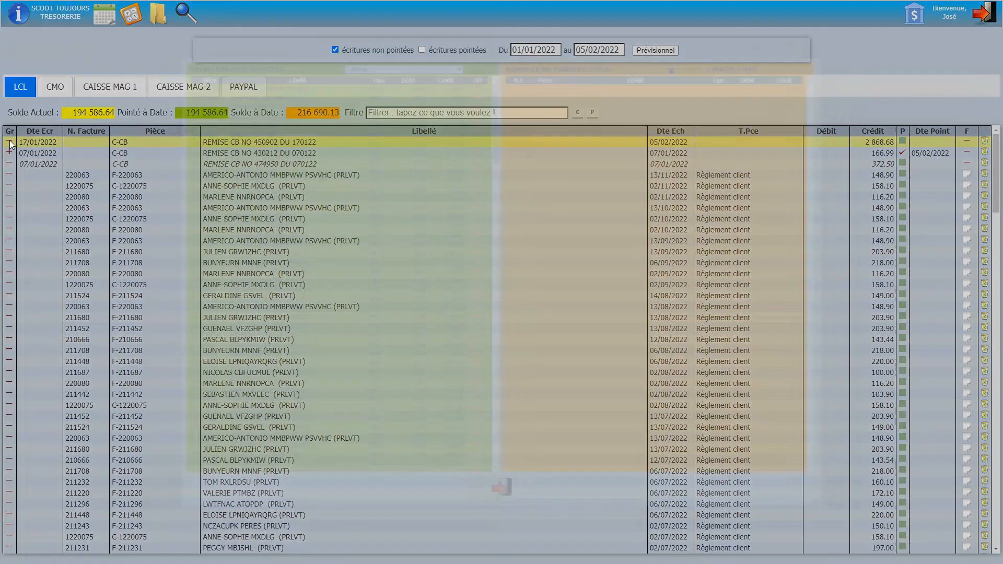
{"action": "left_click", "coordinate": [706, 29]}
{"action": "left_click", "coordinate": [215, 41]}
{"action": "type", "text": "2886"}
{"action": "left_click", "coordinate": [335, 42]}
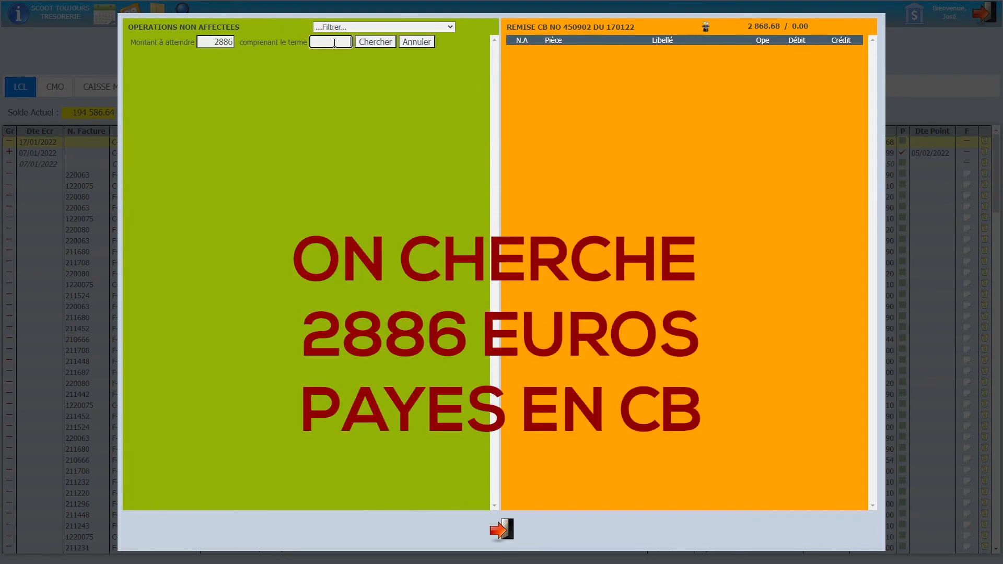
{"action": "type", "text": "CB"}
{"action": "left_click", "coordinate": [368, 46]}
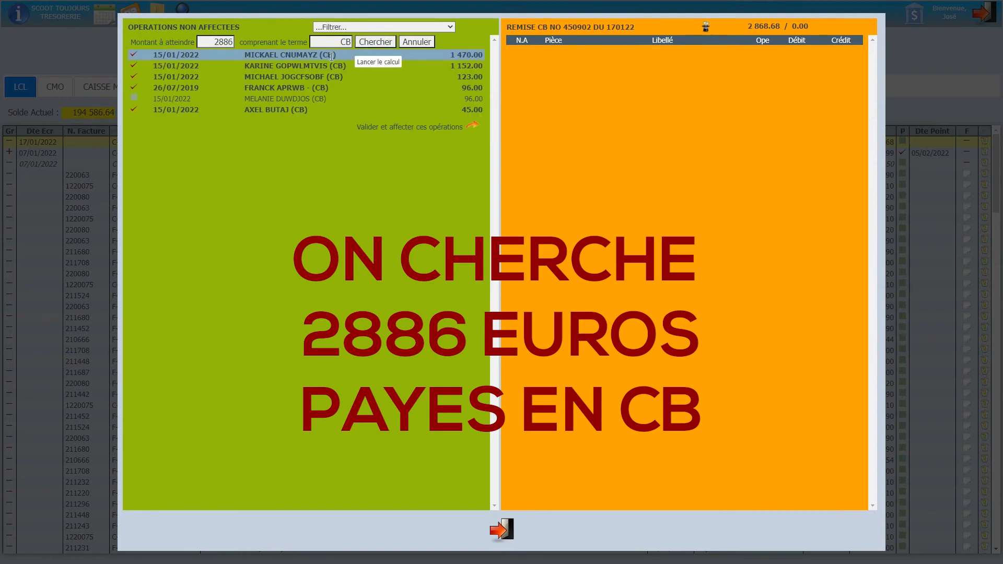
Exclude the 96.00 operation dated 26/07/2019 from the proposal in favour of the 96.00 one dated 15/01/2022.
{"action": "left_click", "coordinate": [135, 89]}
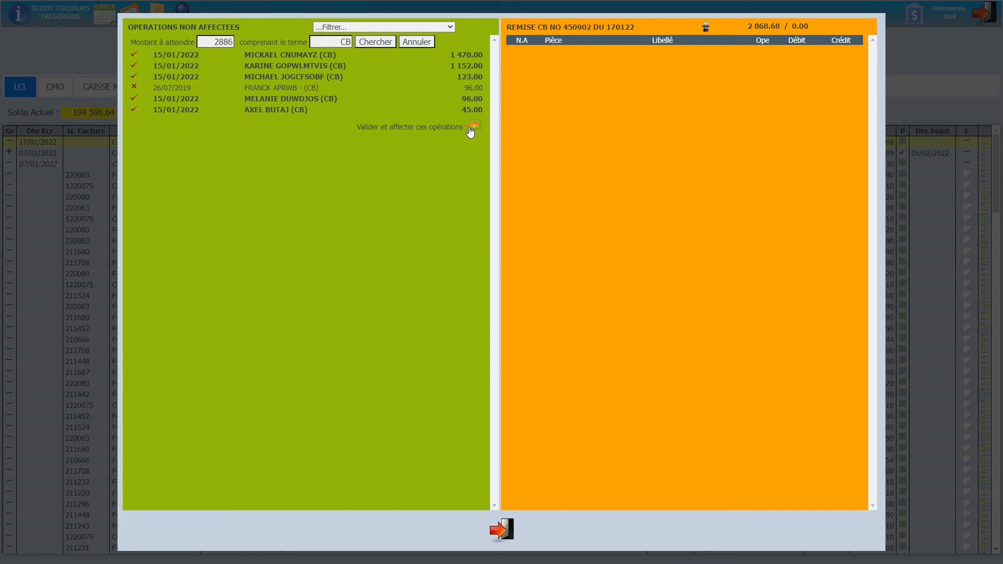
{"action": "left_click", "coordinate": [137, 109]}
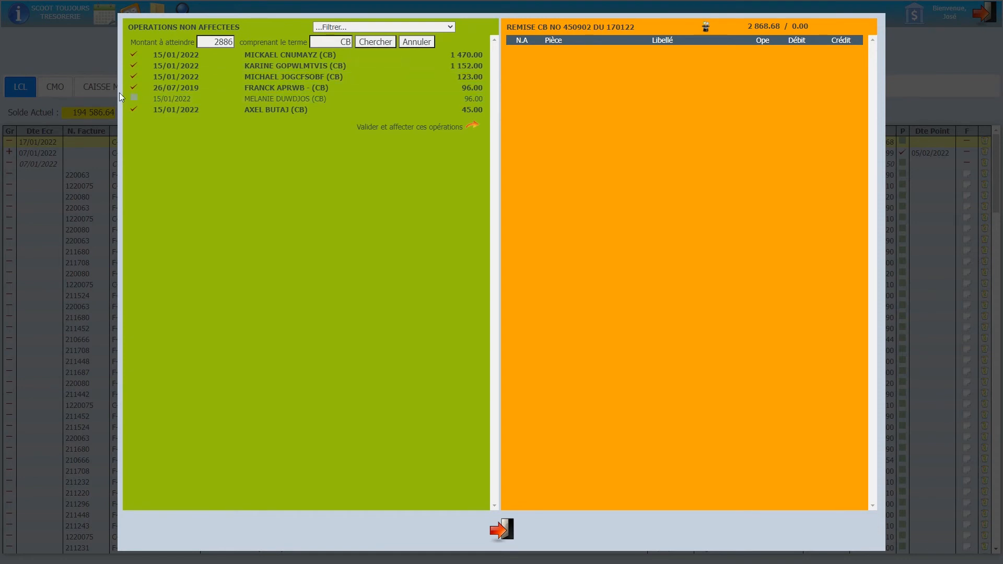
{"action": "left_click", "coordinate": [133, 87]}
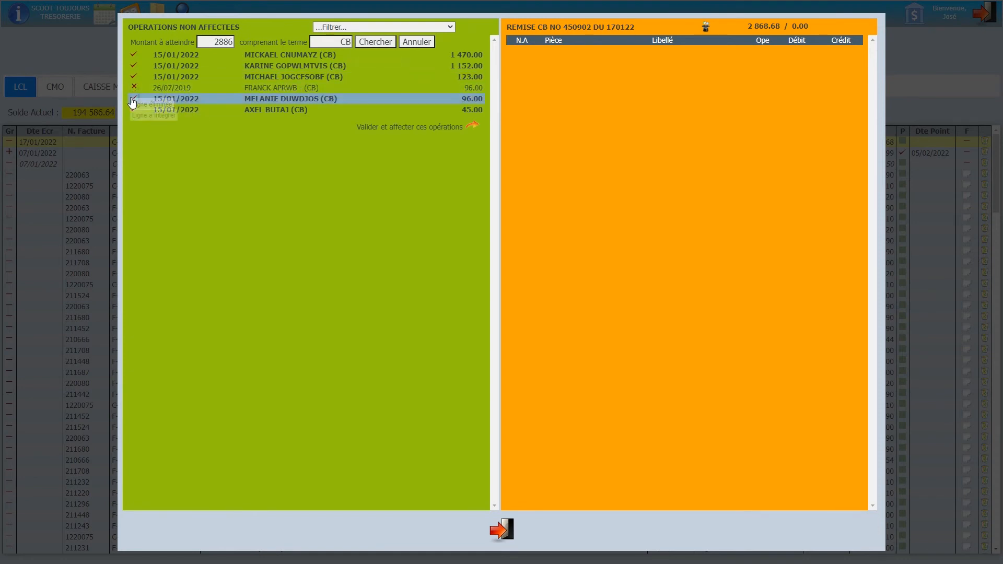
Assign the proposed operations and a 17.32 FRAIS CB fee to REMISE CB NO 450902, and mark the remittance as reconciled.
{"action": "left_click", "coordinate": [472, 127]}
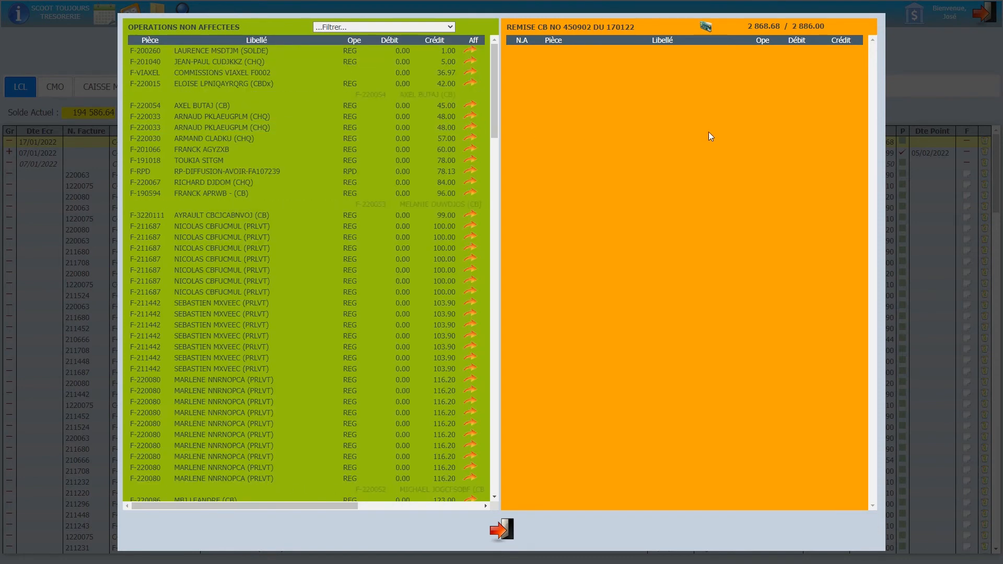
{"action": "left_click", "coordinate": [705, 27]}
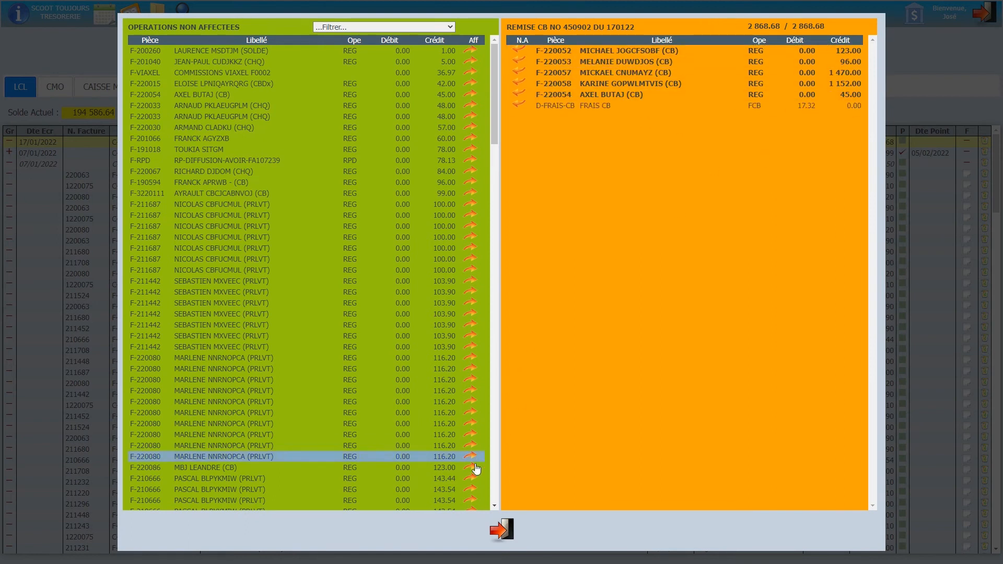
{"action": "left_click", "coordinate": [498, 530]}
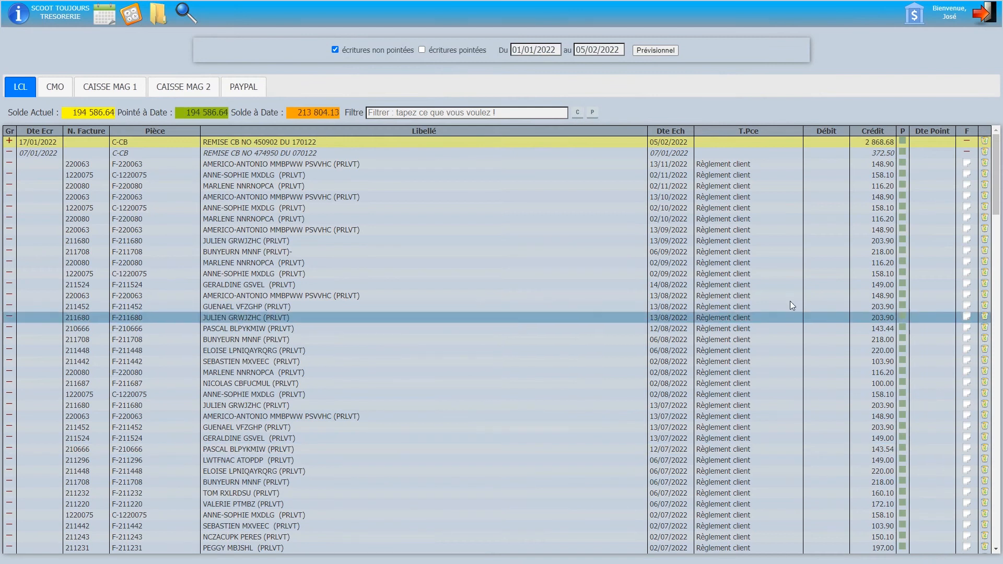
{"action": "left_click", "coordinate": [902, 143]}
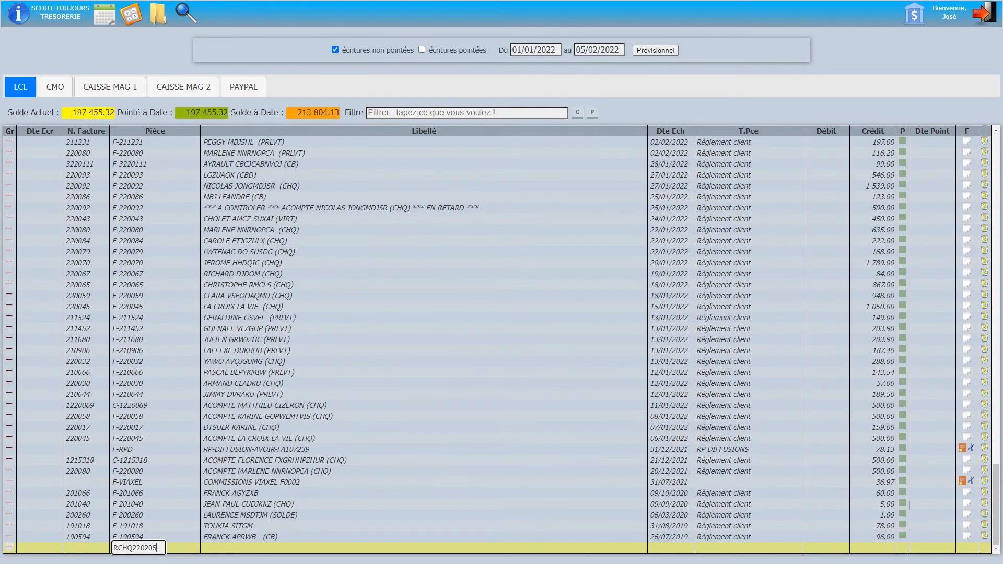
Complete the new LCL ledger entry RCHQ220205 with the label REMISE DE CHEQUE DU 05/02/22.
{"action": "key", "text": "Tab"}
{"action": "type", "text": "REMISE DE CHEQUE DU 05/02/22"}
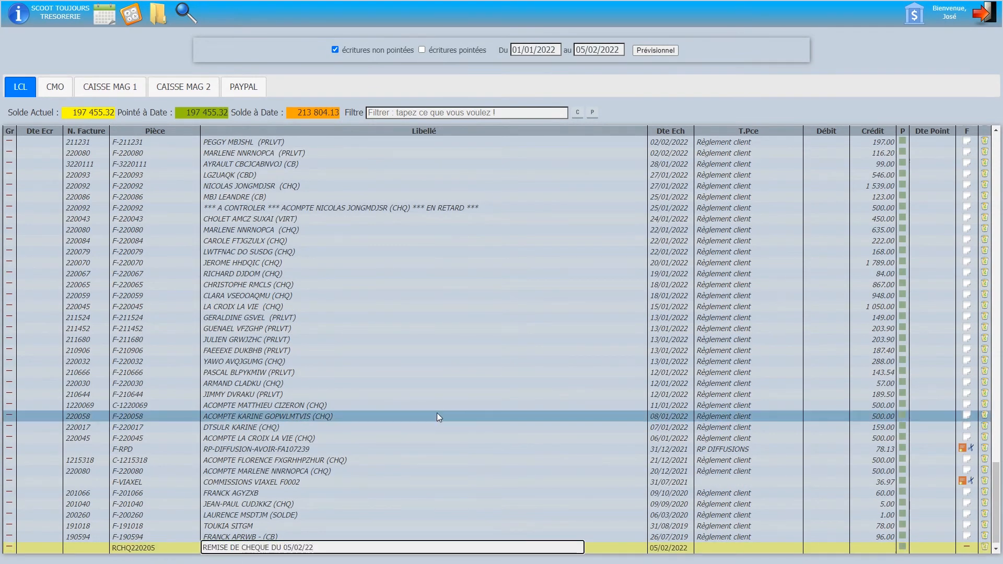
{"action": "key", "text": "Tab"}
{"action": "key", "text": "Tab"}
{"action": "key", "text": "Tab"}
{"action": "key", "text": "Tab"}
{"action": "key", "text": "Tab"}
Open the grouping of REMISE DE CHEQUE DU 05/02/22 and filter the unassigned operations by Chèque à la commande.
{"action": "left_click", "coordinate": [213, 471]}
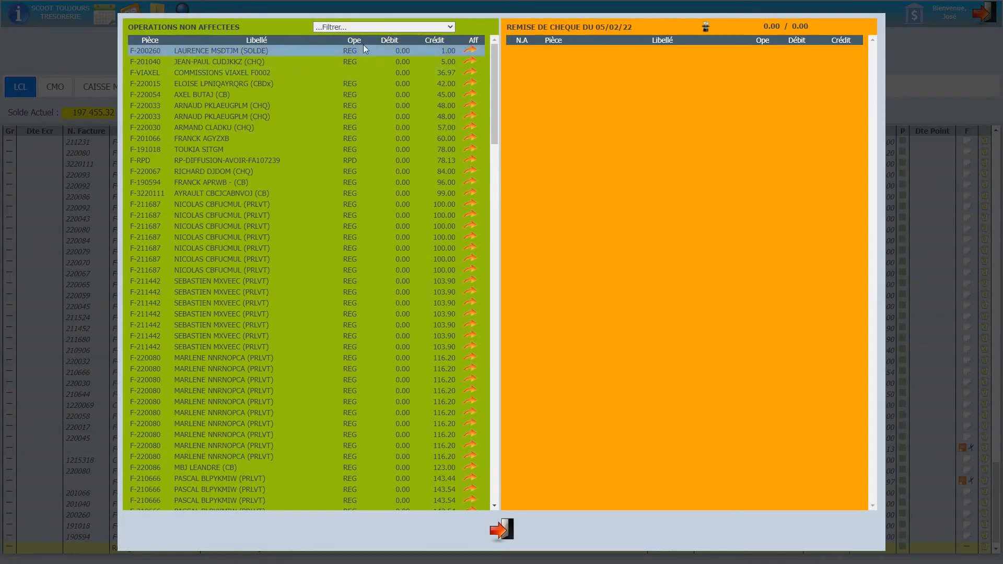
{"action": "left_click", "coordinate": [351, 27]}
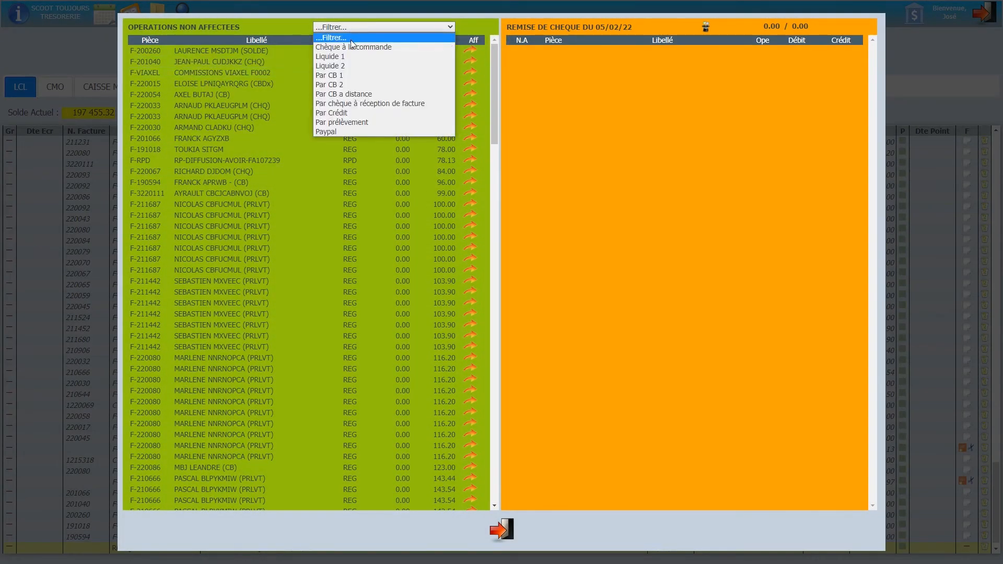
{"action": "left_click", "coordinate": [364, 104]}
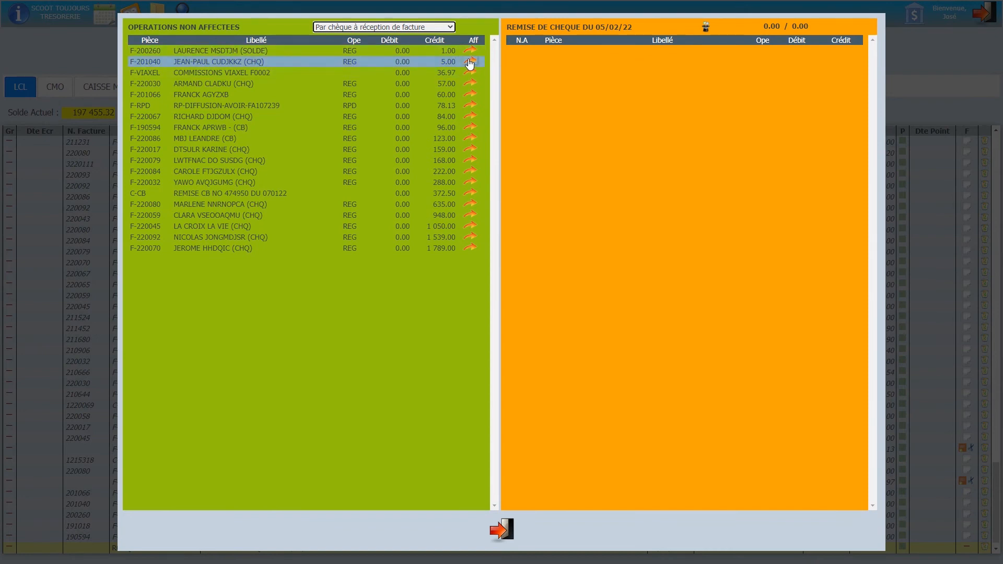
{"action": "left_click", "coordinate": [451, 27]}
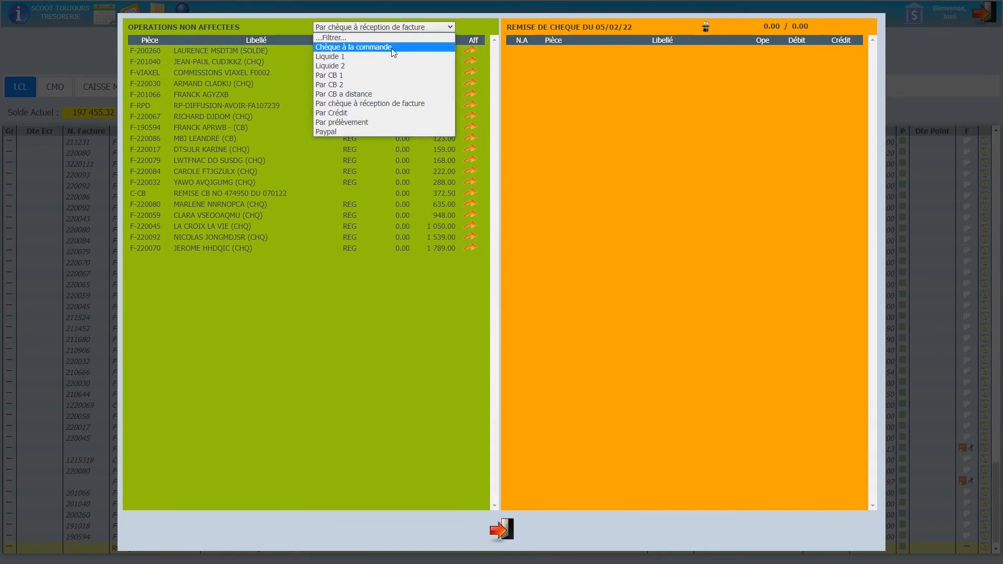
{"action": "left_click", "coordinate": [393, 45]}
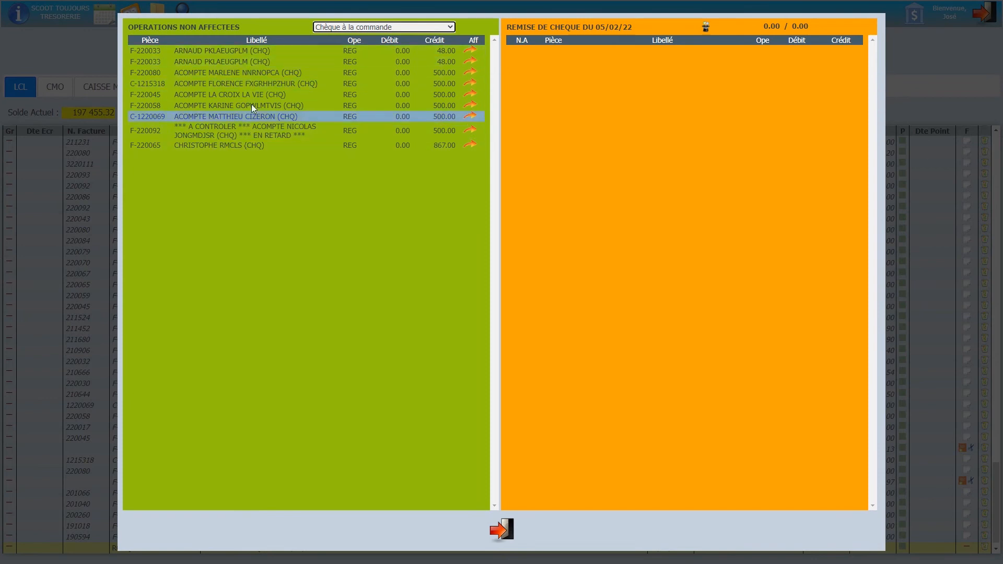
Assign the two 48.00 cheques, the first two 500.00 deposits and the 867.00 cheque to the cheque remittance.
{"action": "left_click", "coordinate": [471, 52]}
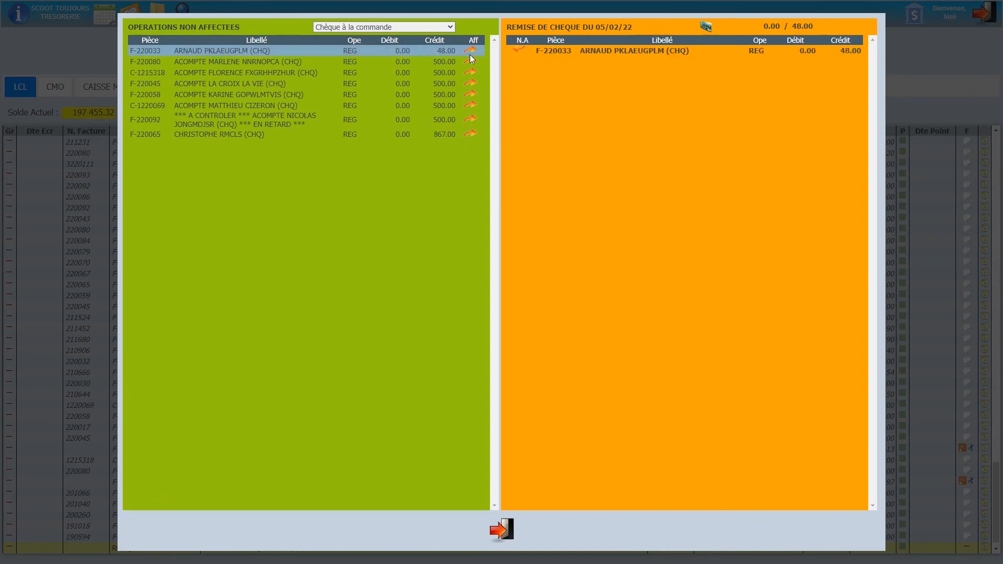
{"action": "left_click", "coordinate": [471, 52]}
{"action": "left_click", "coordinate": [471, 52]}
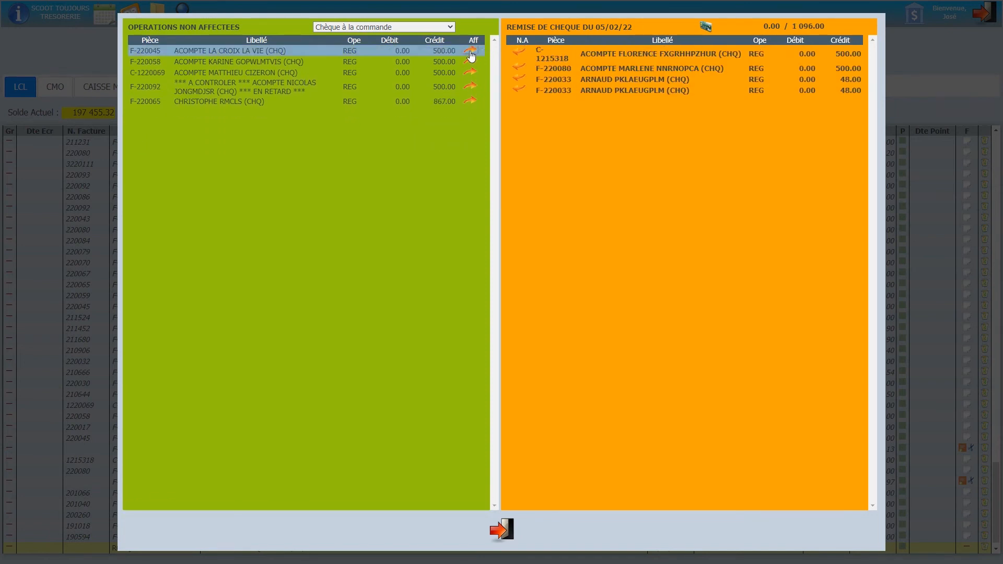
{"action": "left_click", "coordinate": [469, 100]}
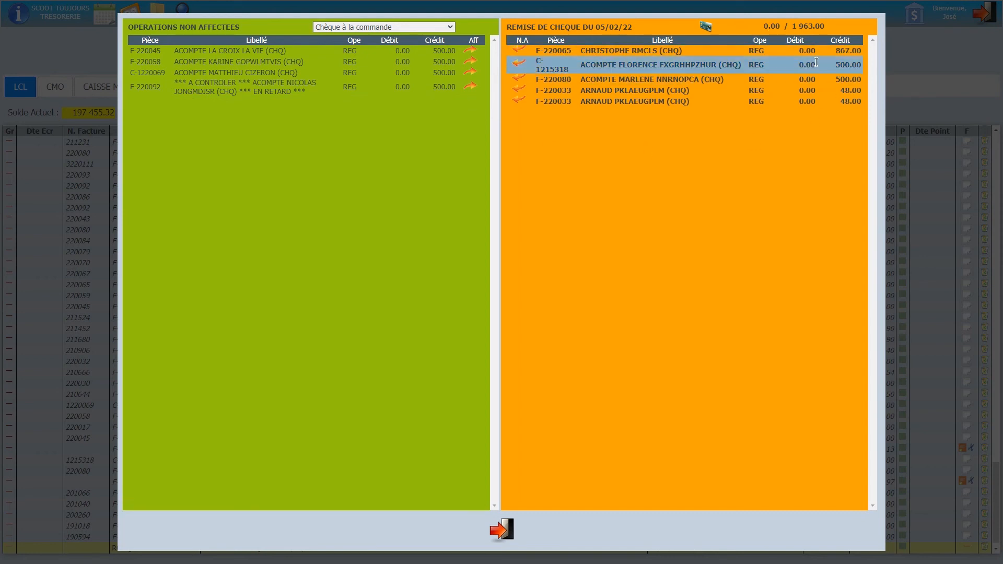
Take the 500.00 deposit just below the 867.00 cheque out of the remittance, and mark REMISE DE CHEQUE DU 05/02/22 as reconciled.
{"action": "left_click", "coordinate": [521, 62]}
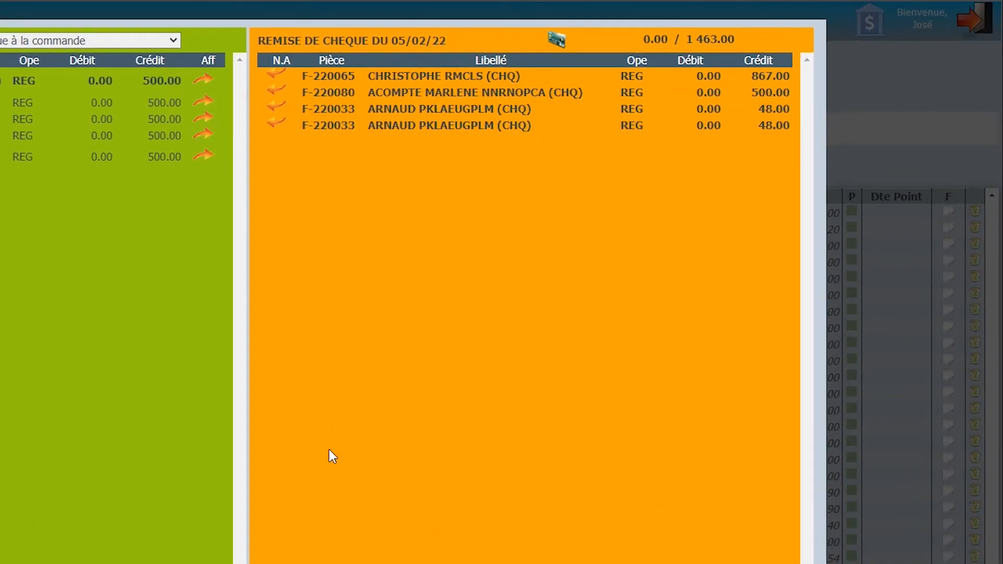
{"action": "mouse_move", "coordinate": [730, 39]}
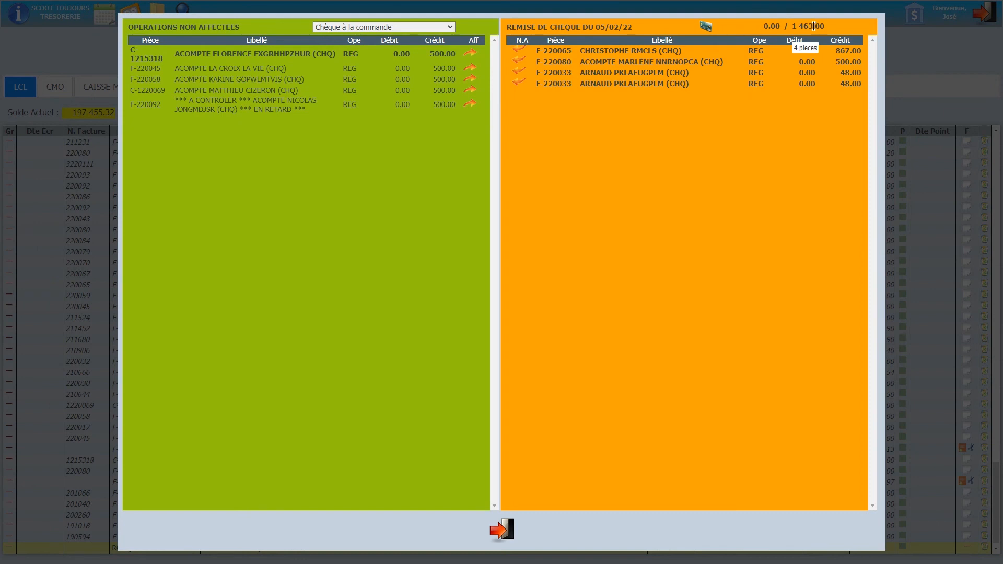
{"action": "left_click", "coordinate": [501, 530]}
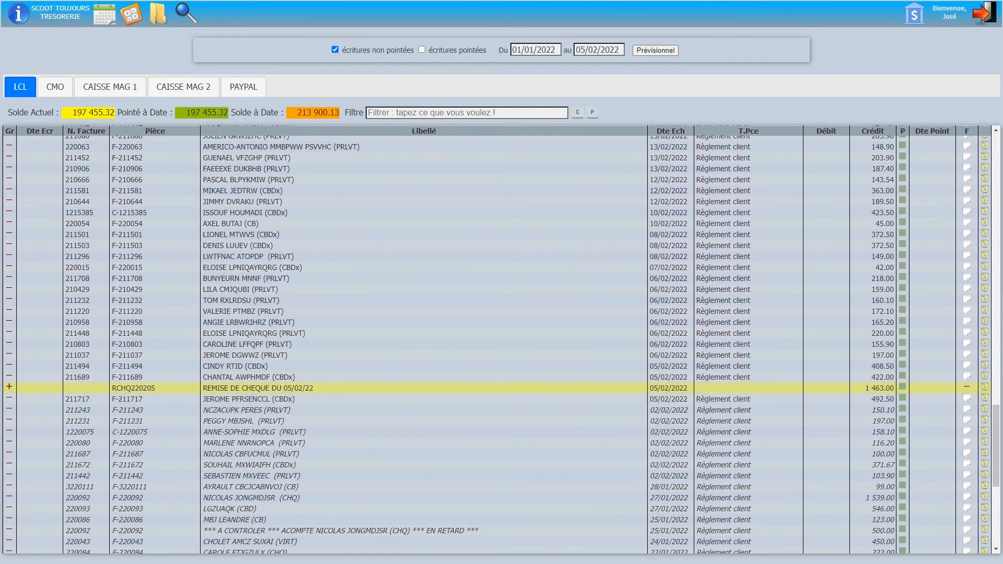
{"action": "left_click", "coordinate": [903, 389]}
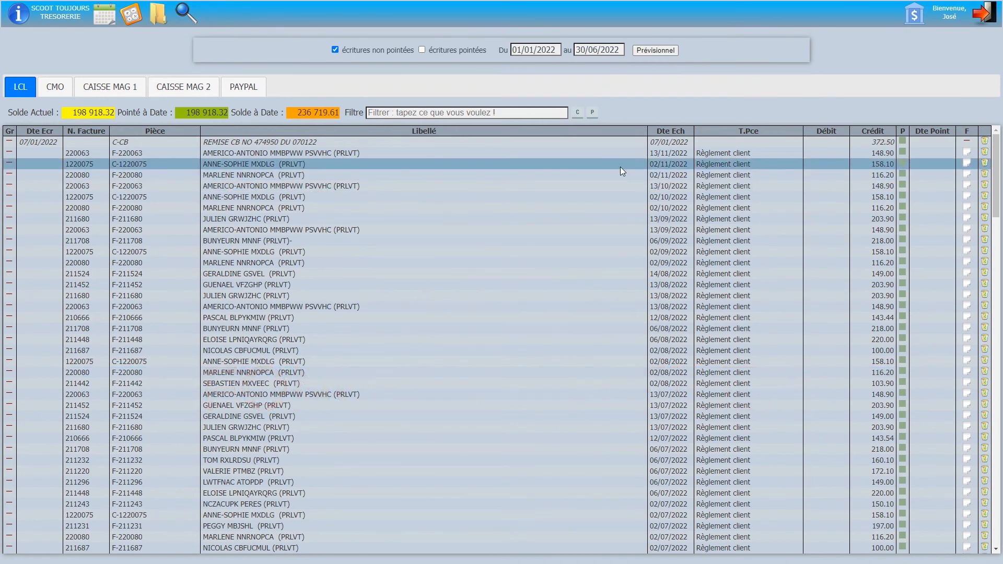
Filter the LCL ledger in turn by PAS, ANG and GER, clearing the filter after each search.
{"action": "left_click", "coordinate": [381, 113]}
{"action": "type", "text": "PAS"}
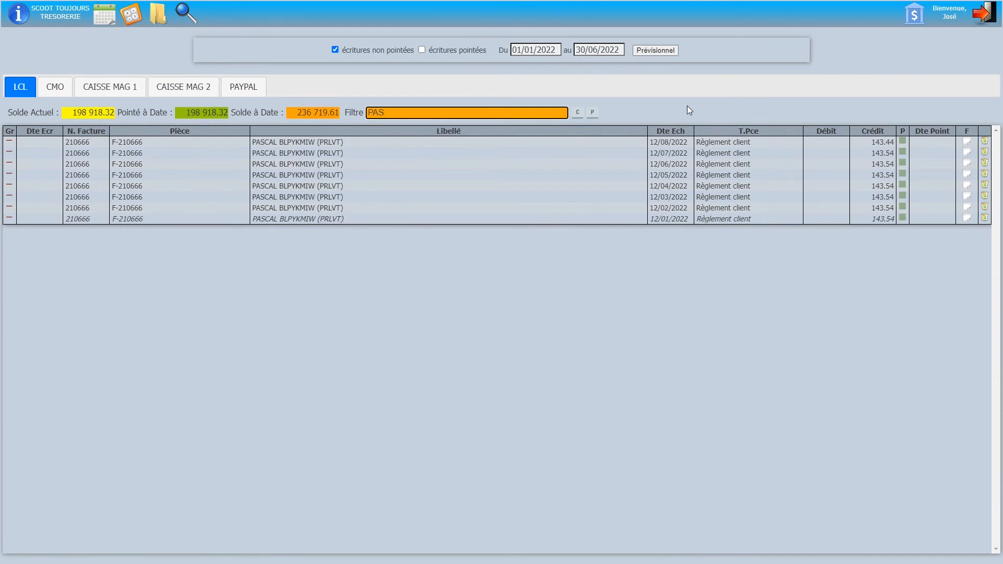
{"action": "key", "text": "BackSpace"}
{"action": "key", "text": "BackSpace"}
{"action": "key", "text": "BackSpace"}
{"action": "type", "text": "ANG"}
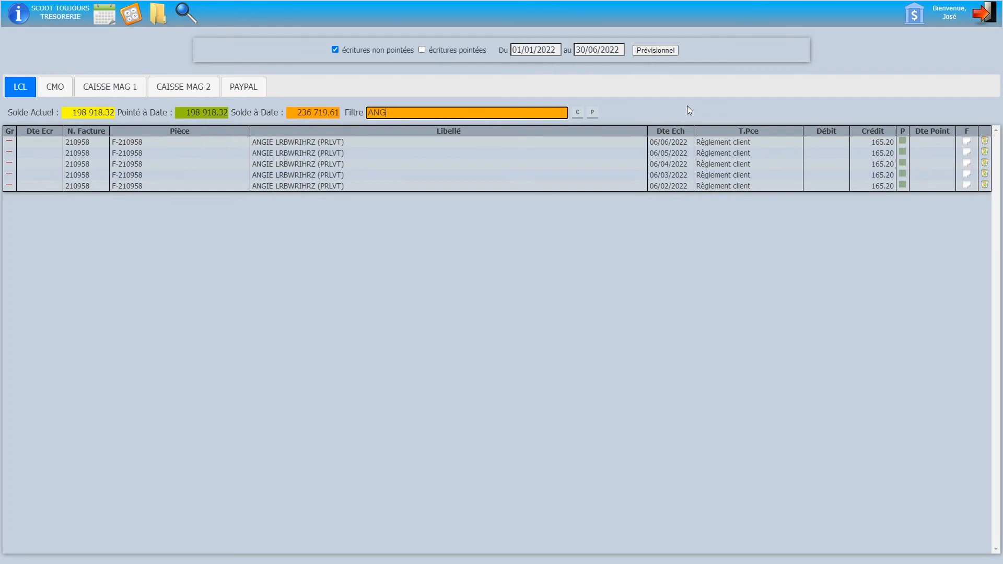
{"action": "key", "text": "BackSpace"}
{"action": "key", "text": "BackSpace"}
{"action": "key", "text": "BackSpace"}
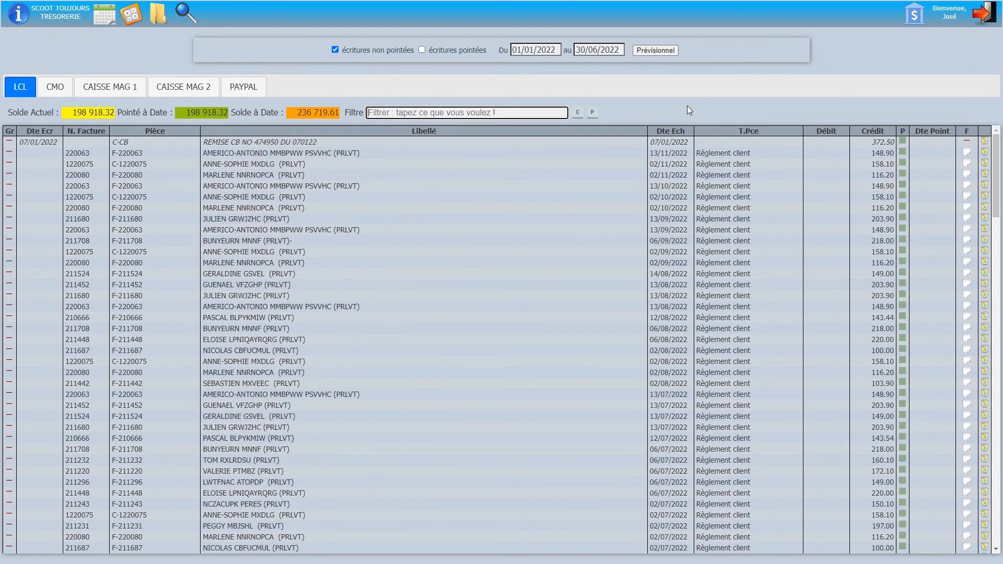
{"action": "type", "text": "GER"}
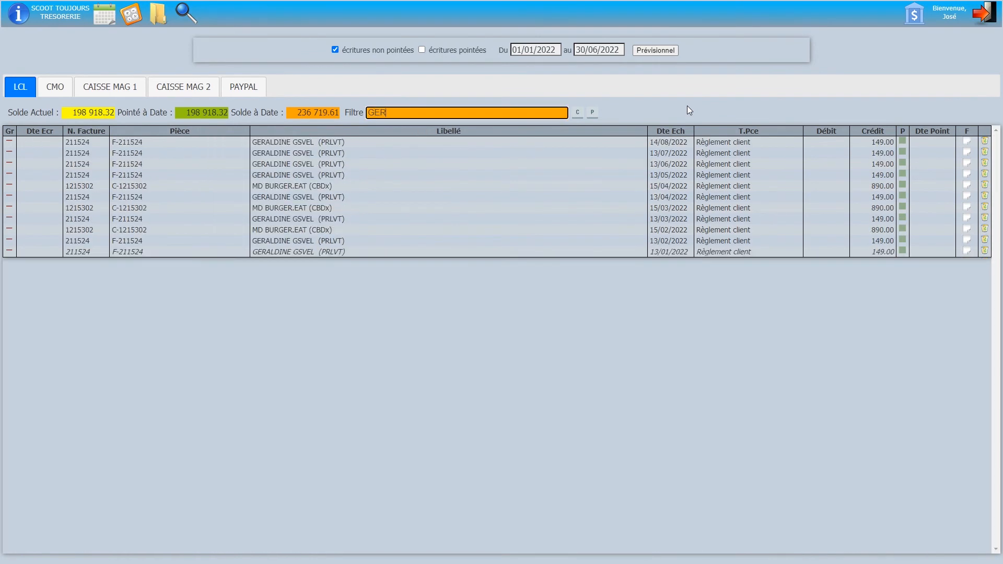
{"action": "key", "text": "BackSpace"}
{"action": "key", "text": "BackSpace"}
{"action": "key", "text": "BackSpace"}
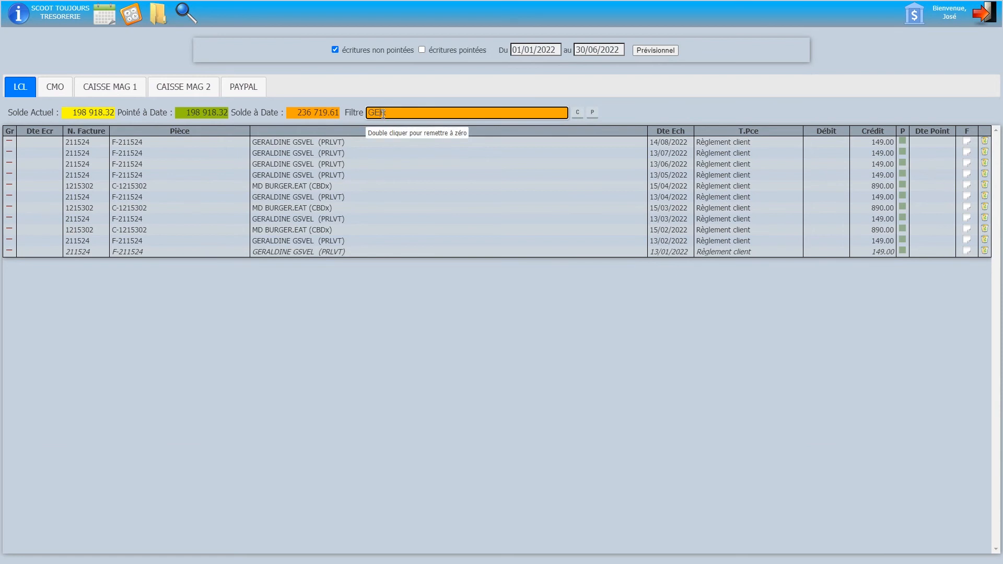
{"action": "left_click", "coordinate": [360, 230]}
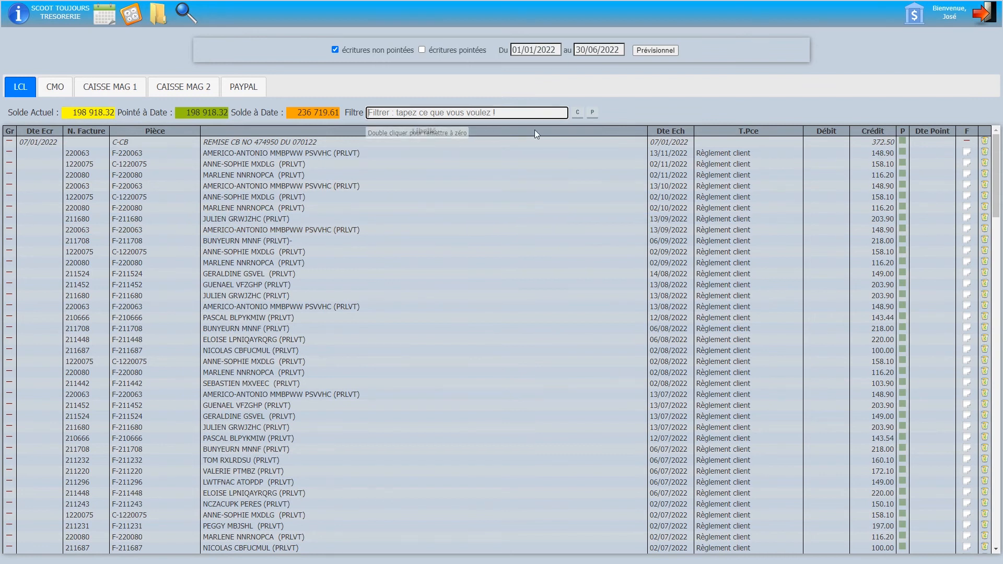
Filter the ledger on *** A CONTROLER ***, remove the A CONTROLER and EN RETARD marks from the 500.00 deposit's label, and clear the filter.
{"action": "left_click", "coordinate": [578, 113]}
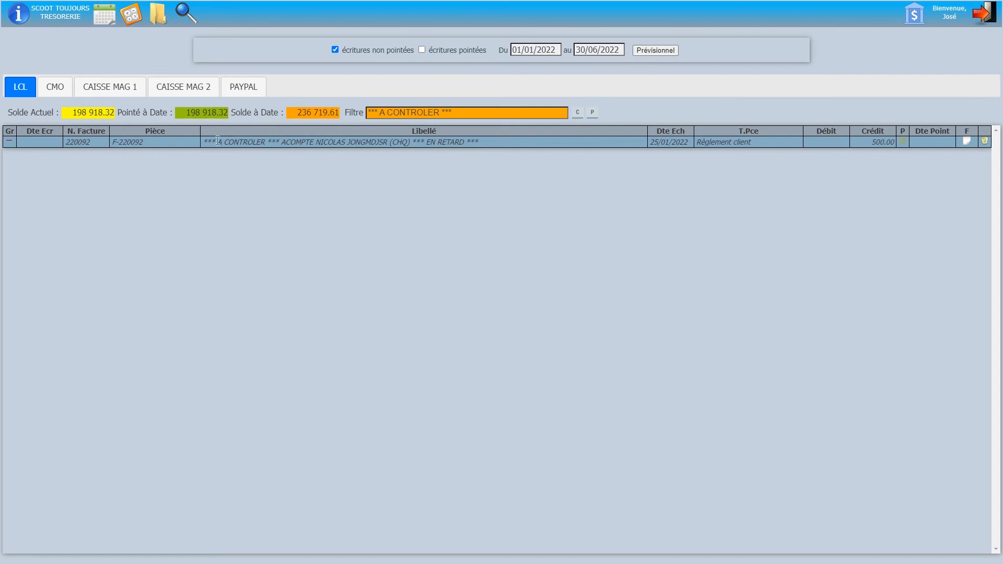
{"action": "double_click", "coordinate": [458, 142]}
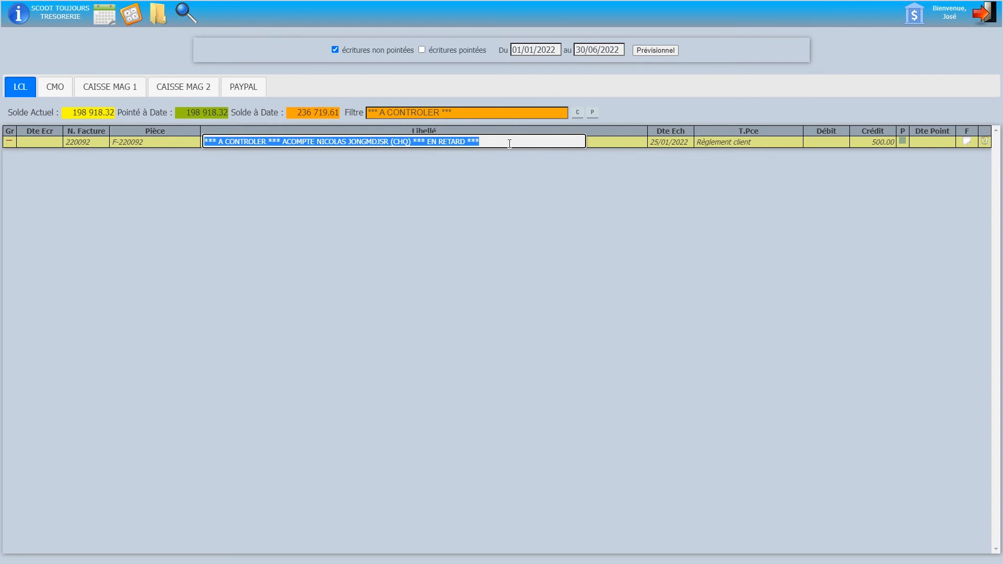
{"action": "left_click", "coordinate": [491, 174]}
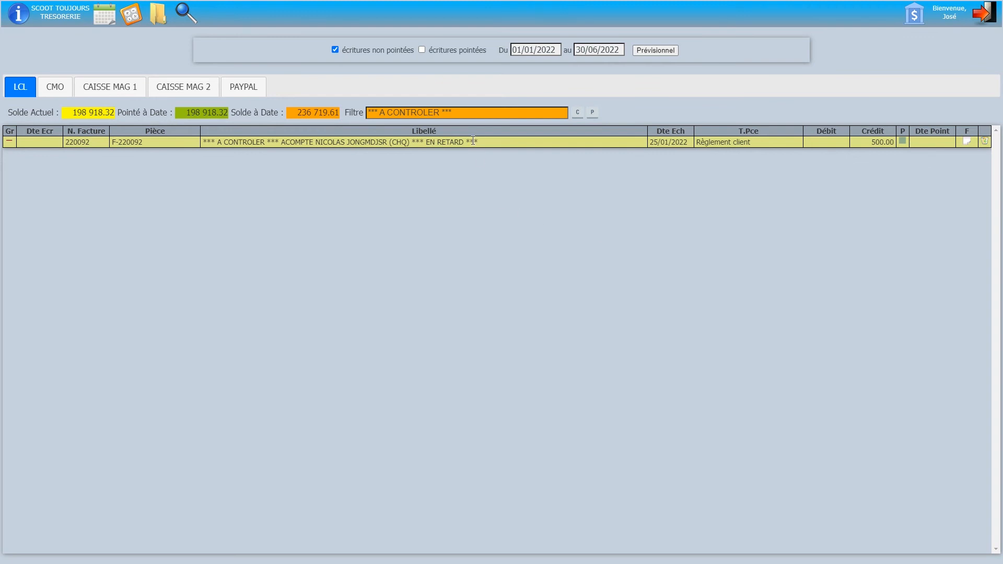
{"action": "double_click", "coordinate": [443, 144]}
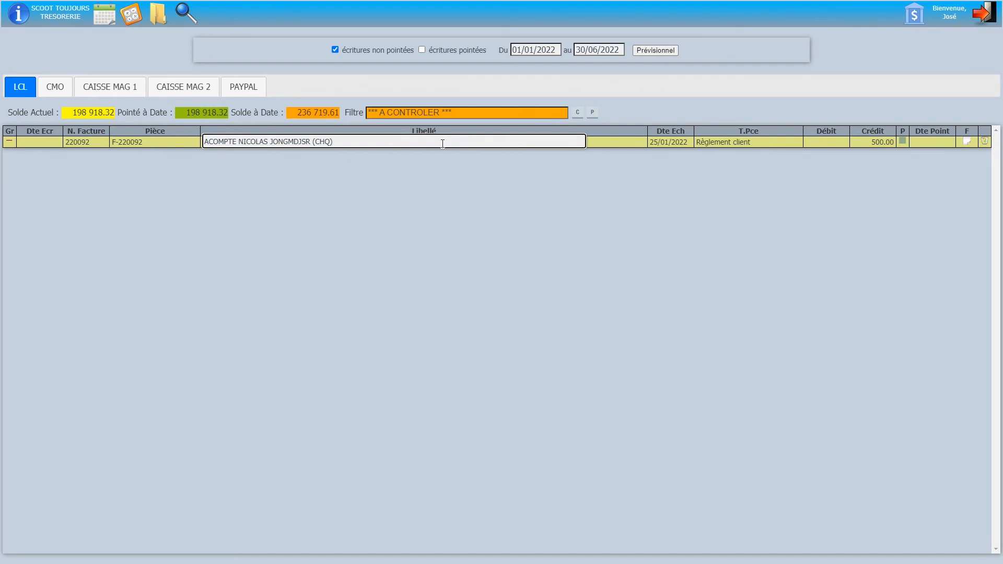
{"action": "left_click", "coordinate": [450, 177]}
{"action": "double_click", "coordinate": [460, 113]}
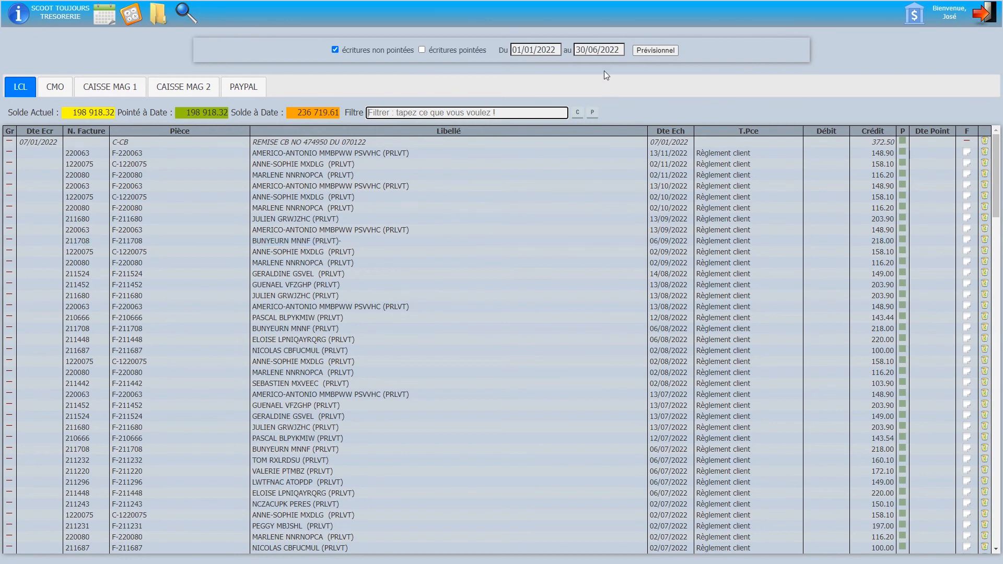
Open the treasury forecast for 01/01/2022 to 30/06/2022 and examine the operations behind week 26.
{"action": "left_click", "coordinate": [601, 50]}
{"action": "left_click_drag", "start_coordinate": [625, 67], "coordinate": [673, 72]}
{"action": "left_click", "coordinate": [791, 49]}
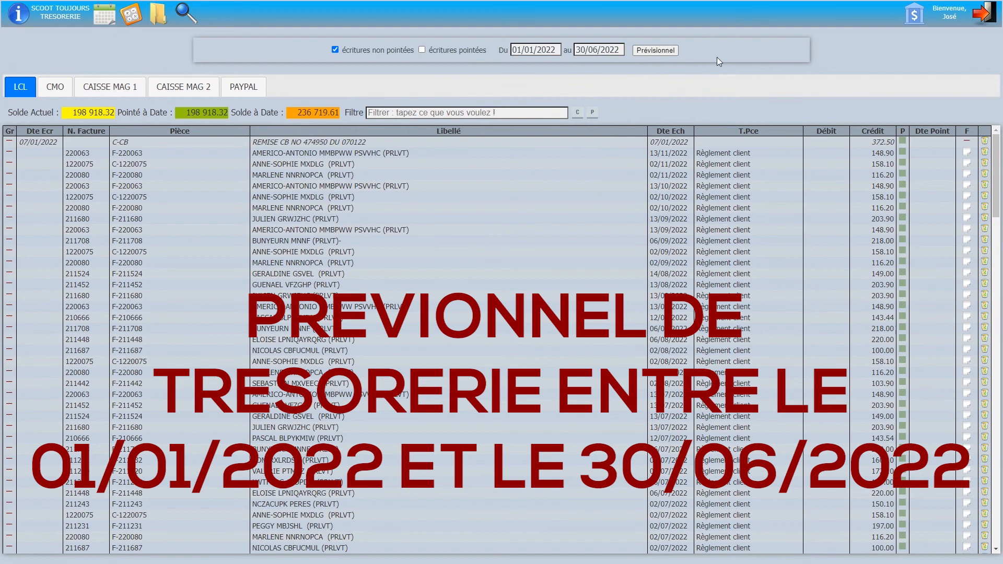
{"action": "left_click", "coordinate": [653, 50]}
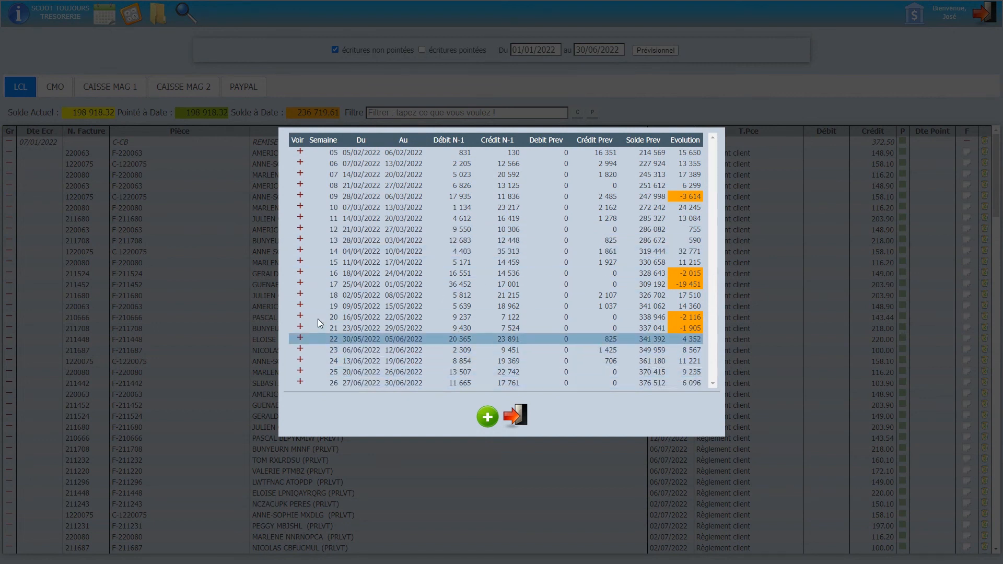
{"action": "left_click", "coordinate": [300, 382]}
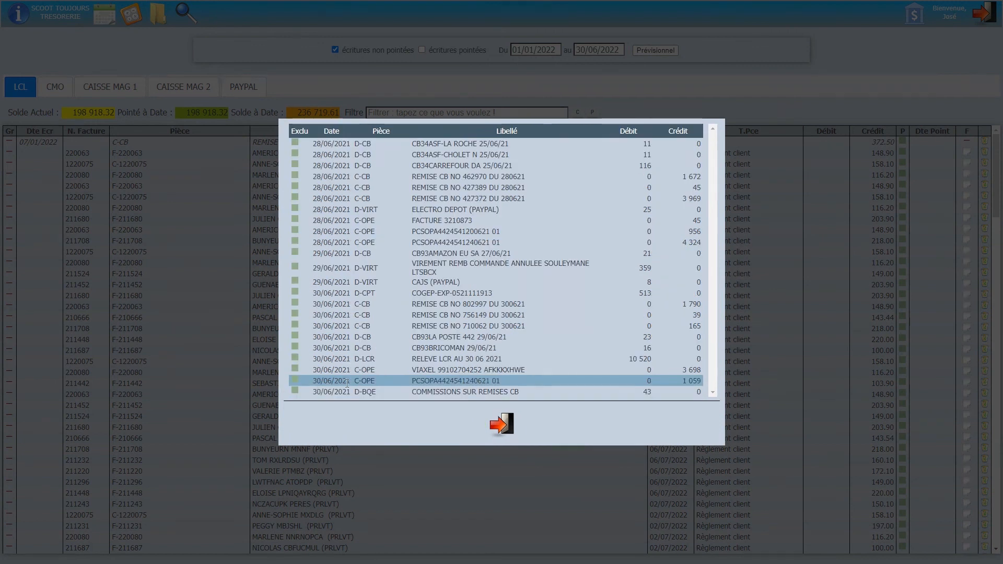
{"action": "left_click", "coordinate": [498, 427]}
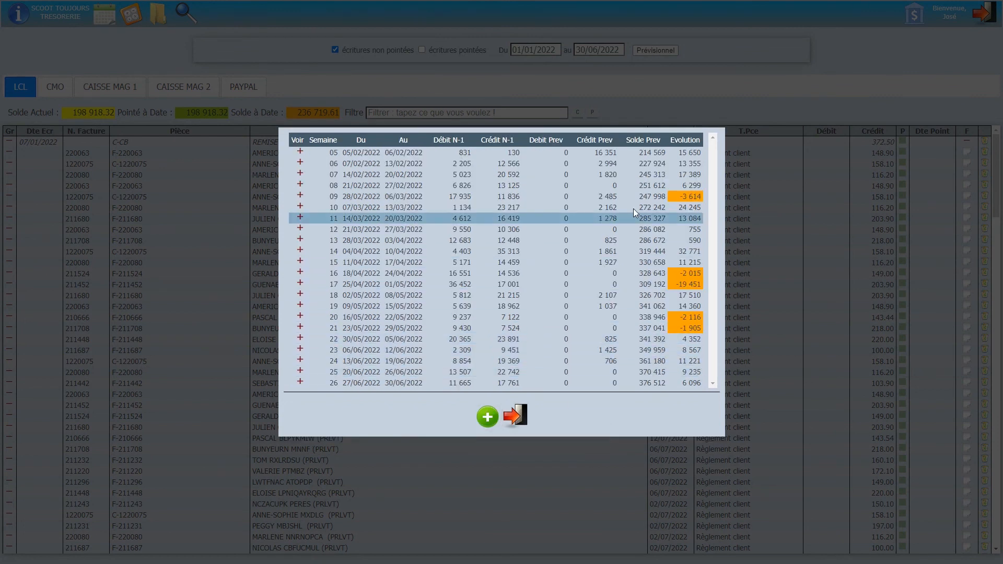
Add the weekly forecast entries to the LCL ledger and review the inserted *PREVISION* lines.
{"action": "left_click", "coordinate": [488, 417]}
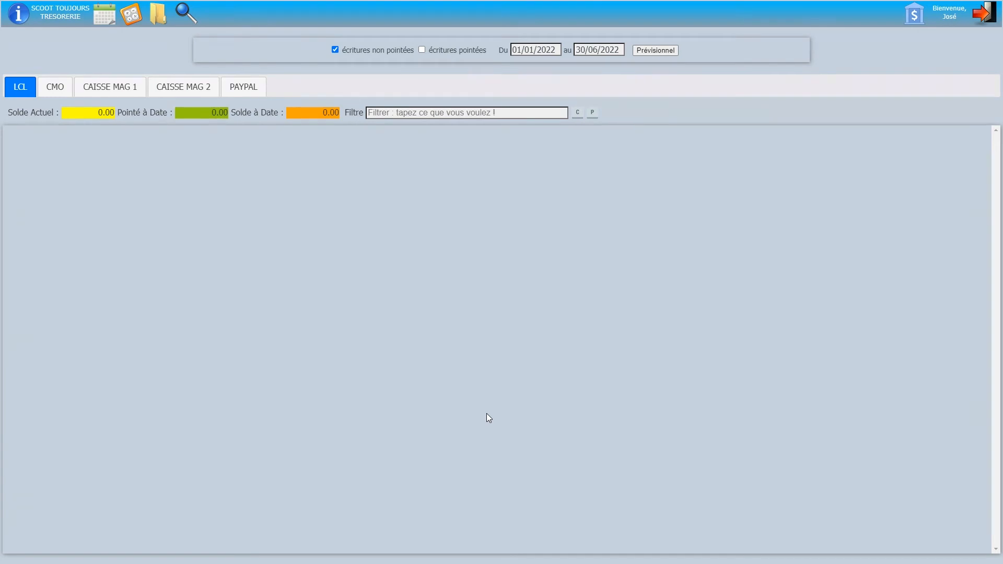
{"action": "scroll", "coordinate": [487, 384], "scroll_direction": "down", "scroll_amount": 7}
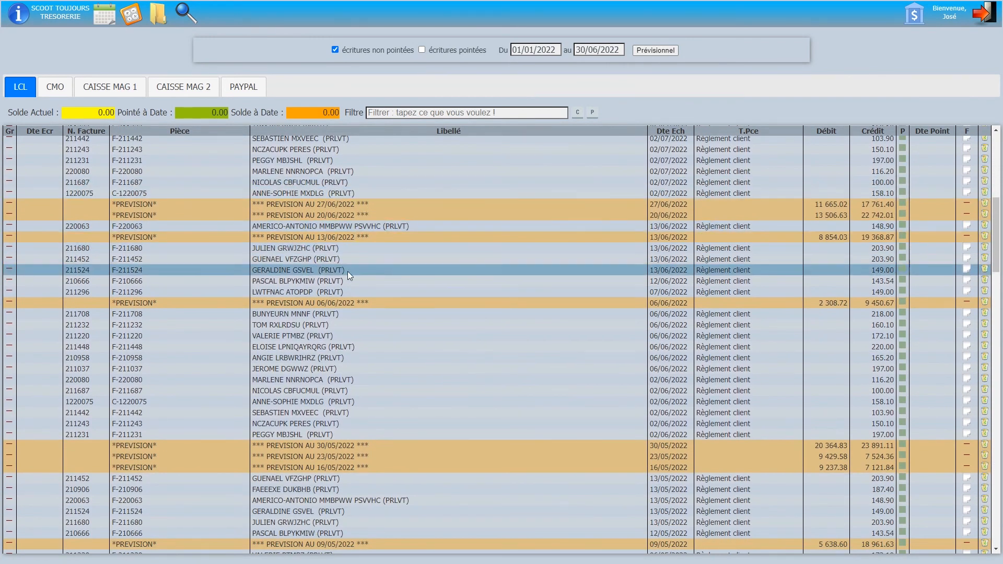
{"action": "scroll", "coordinate": [342, 387], "scroll_direction": "down", "scroll_amount": 2}
{"action": "scroll", "coordinate": [342, 387], "scroll_direction": "down", "scroll_amount": 15}
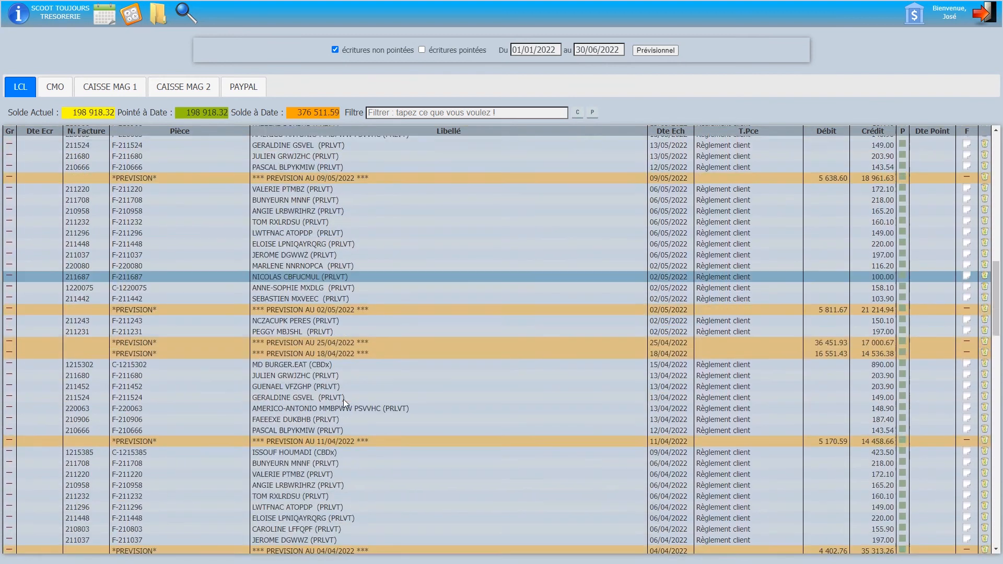
Filter the LCL ledger on *** PREVISION and remove the weekly forecast entries through the treasury forecast.
{"action": "scroll", "coordinate": [345, 406], "scroll_direction": "down", "scroll_amount": 2}
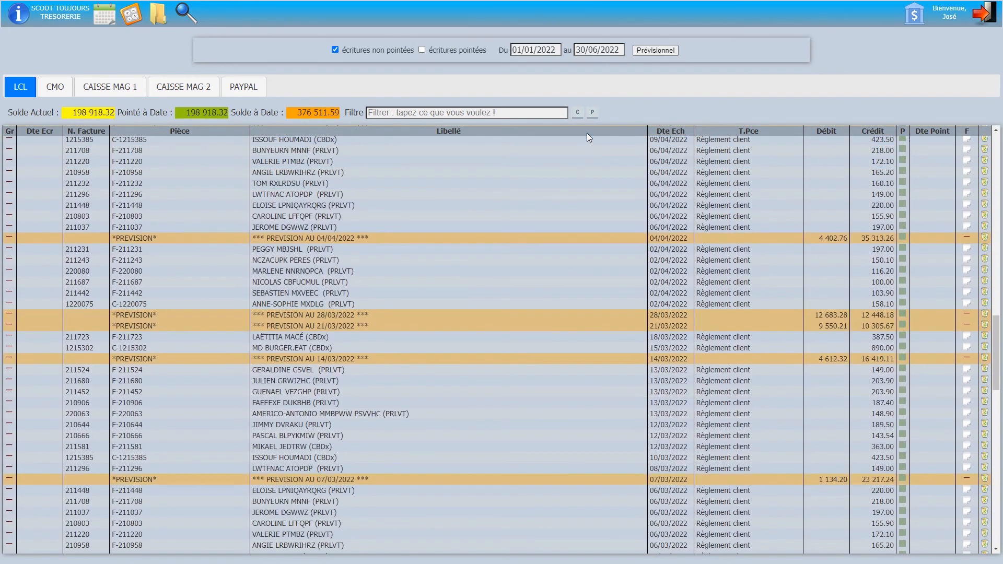
{"action": "left_click", "coordinate": [594, 113]}
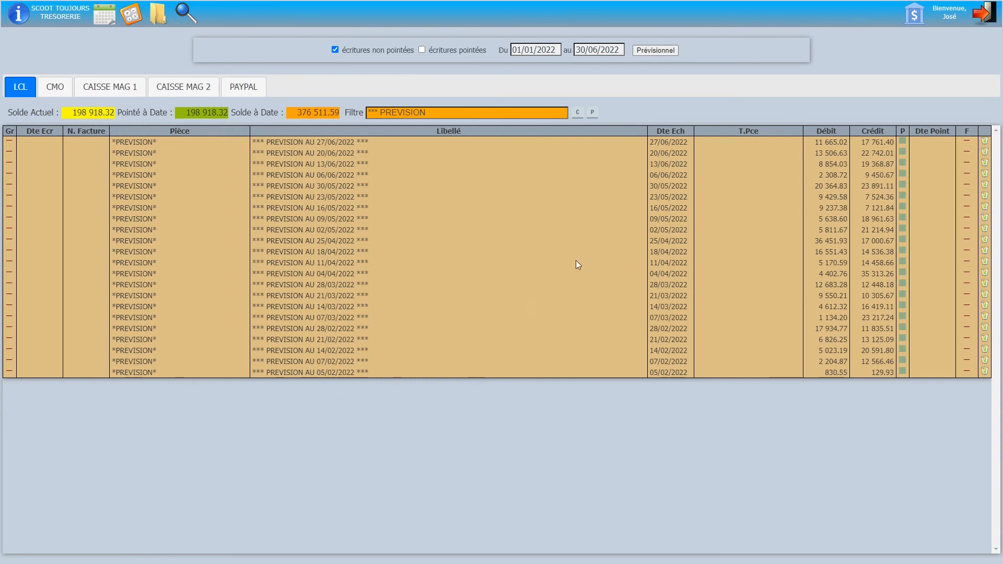
{"action": "left_click", "coordinate": [650, 50]}
{"action": "left_click", "coordinate": [517, 413]}
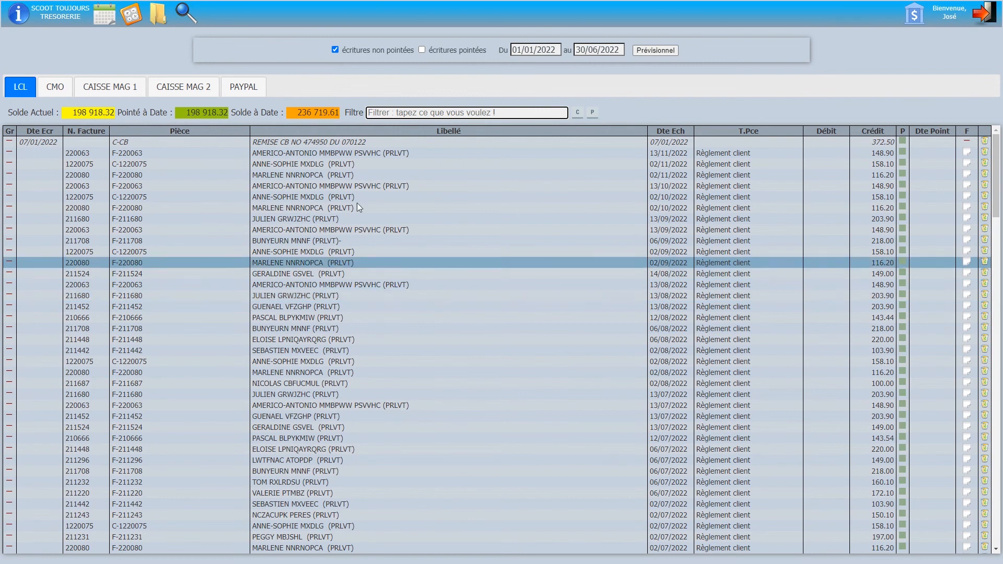
Review the LCL ledger down to its oldest entries, filter it on CHQ to list cheque payments, and clear the filter.
{"action": "scroll", "coordinate": [330, 277], "scroll_direction": "down", "scroll_amount": 10}
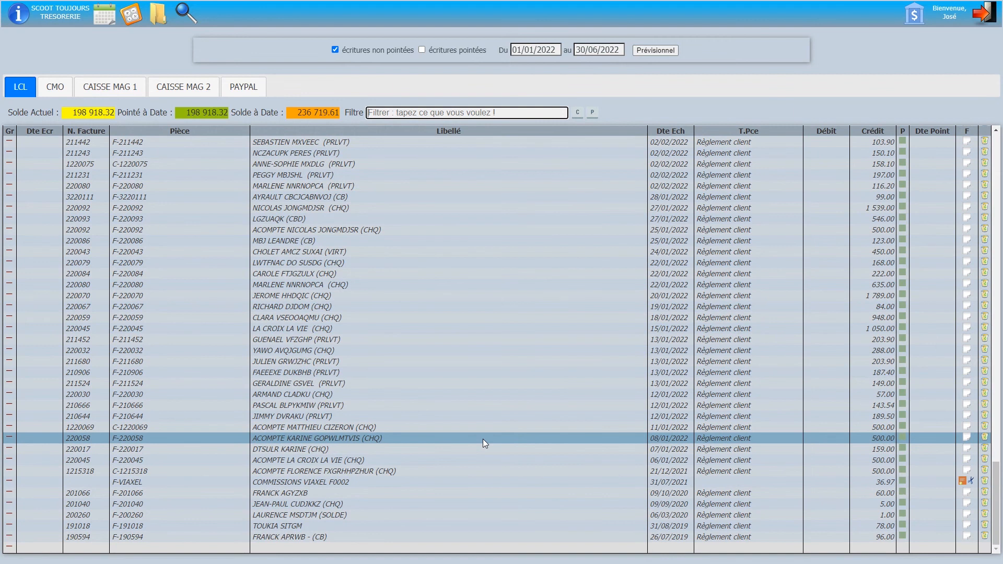
{"action": "left_click", "coordinate": [404, 114]}
{"action": "type", "text": "CHQ"}
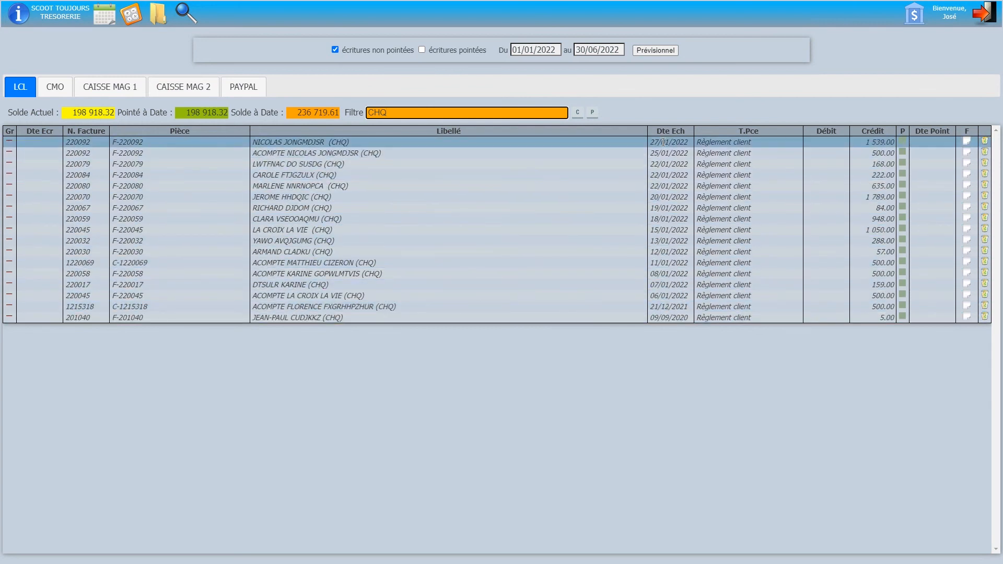
{"action": "left_click", "coordinate": [406, 116]}
Search all ledger entries by a customer's first name, narrow the results by surname, clear the filter and close the search.
{"action": "left_click", "coordinate": [186, 12]}
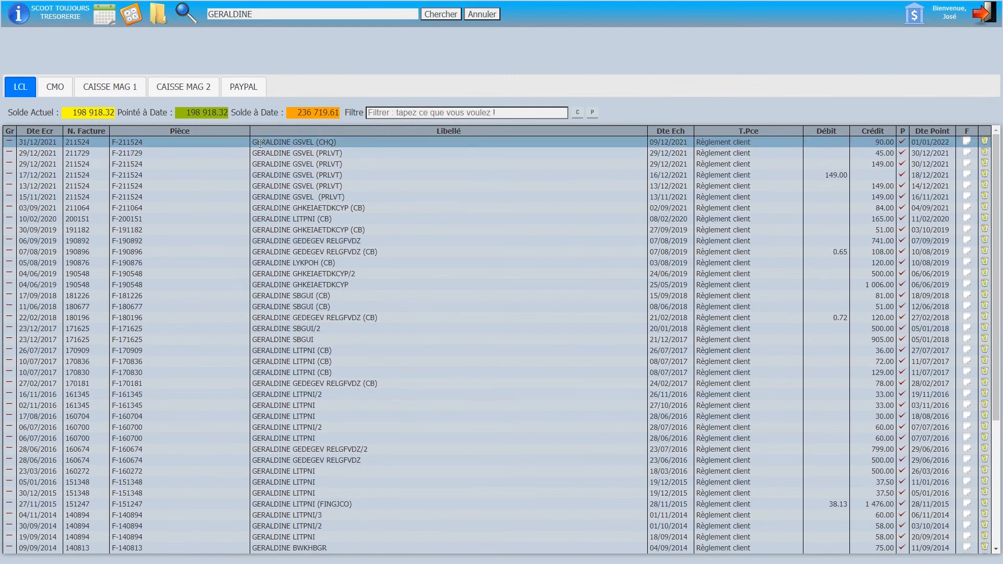
{"action": "left_click", "coordinate": [391, 113]}
{"action": "type", "text": "GSVE"}
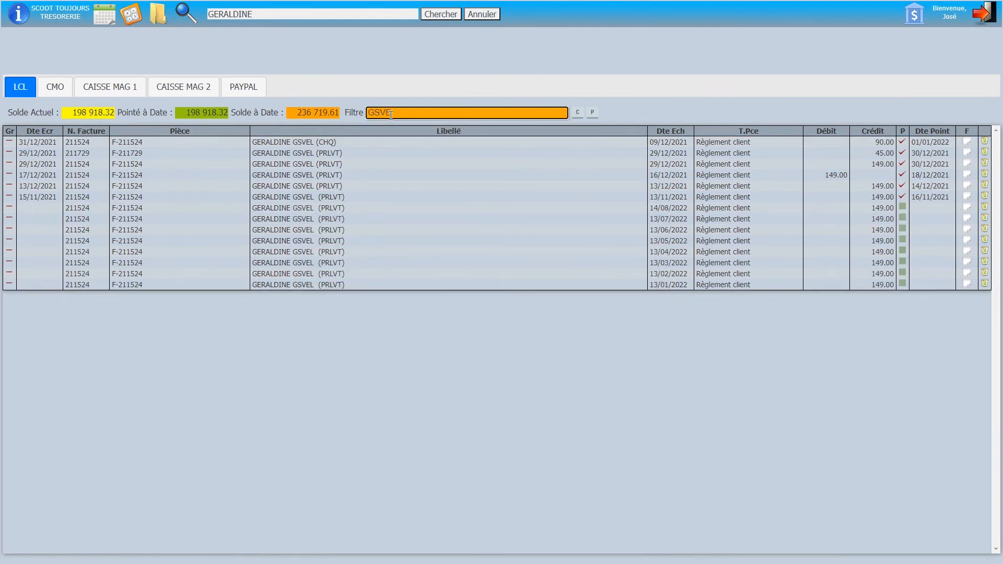
{"action": "double_click", "coordinate": [403, 113]}
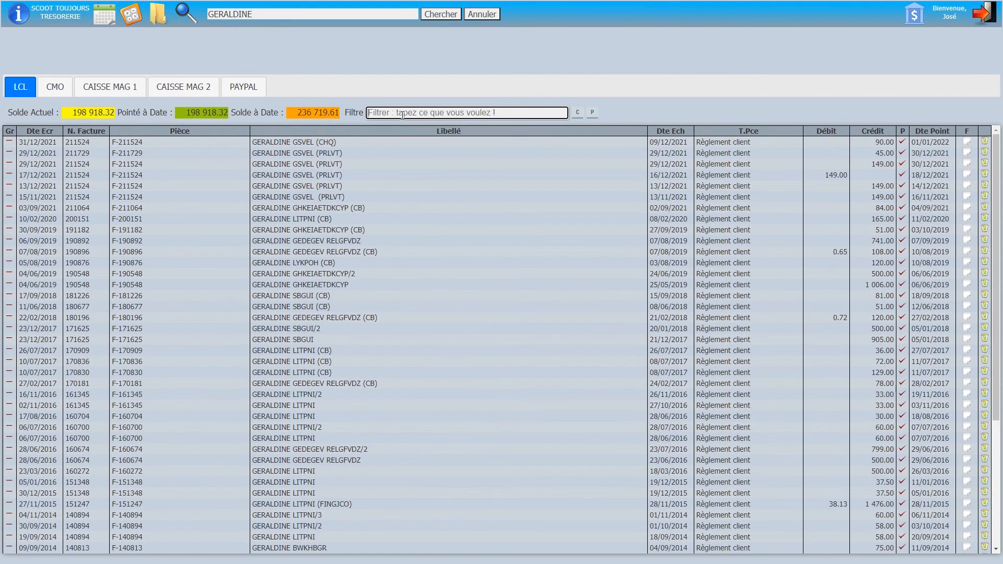
{"action": "left_click", "coordinate": [484, 15]}
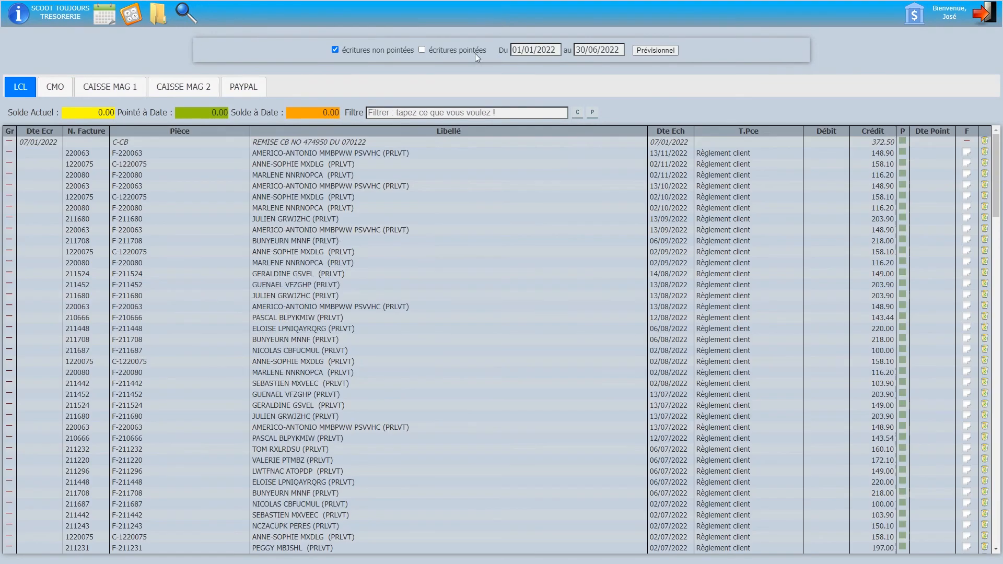